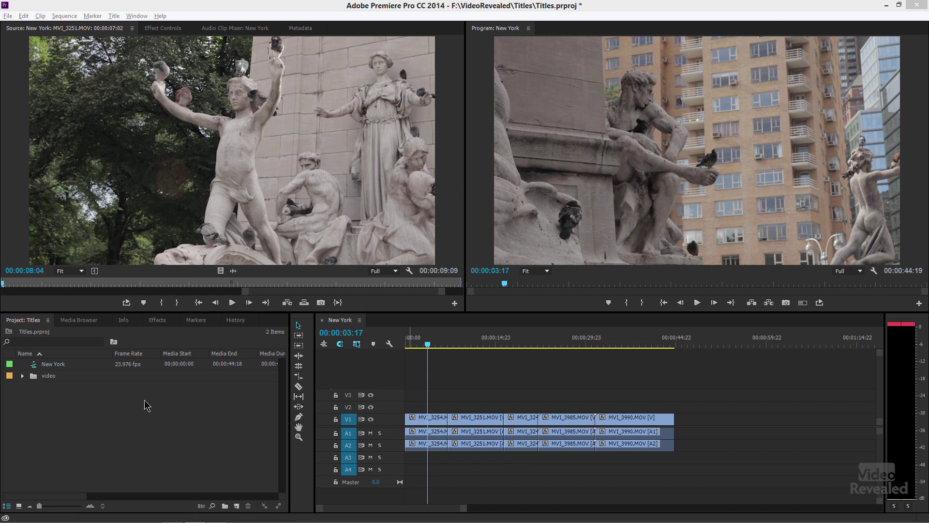
# - Start a new 1920×1080, 23.976fps square-pixel title from the Project panel's New Item list
pyautogui.click(9, 16)
pyautogui.moveTo(21, 28)
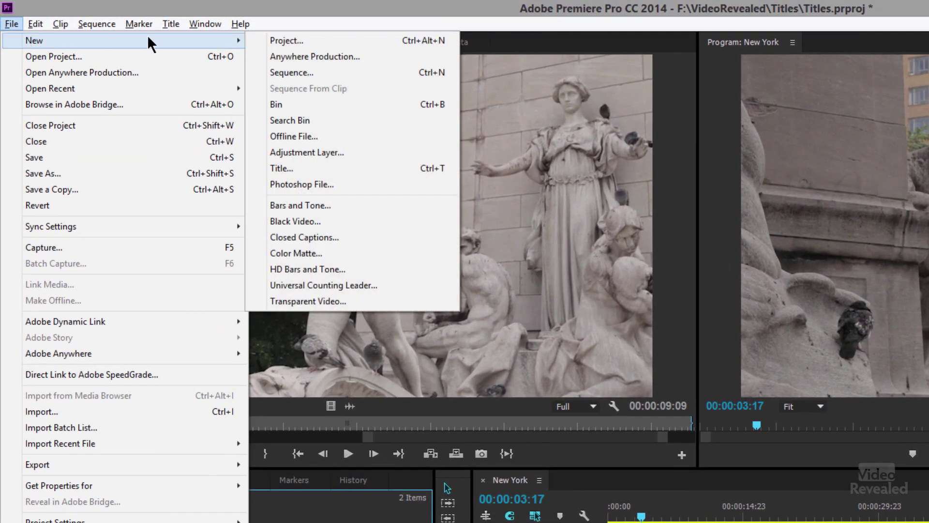
pyautogui.click(308, 167)
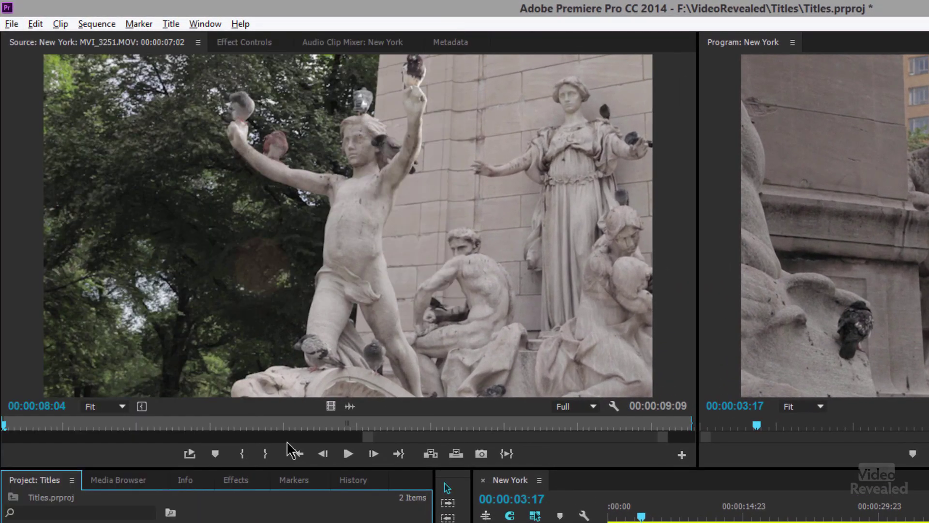
pyautogui.click(169, 24)
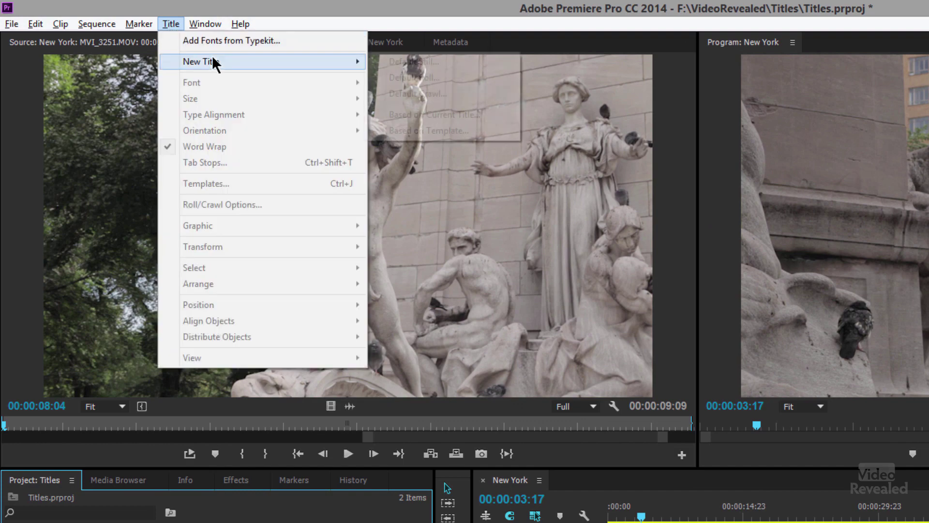
pyautogui.press('Escape')
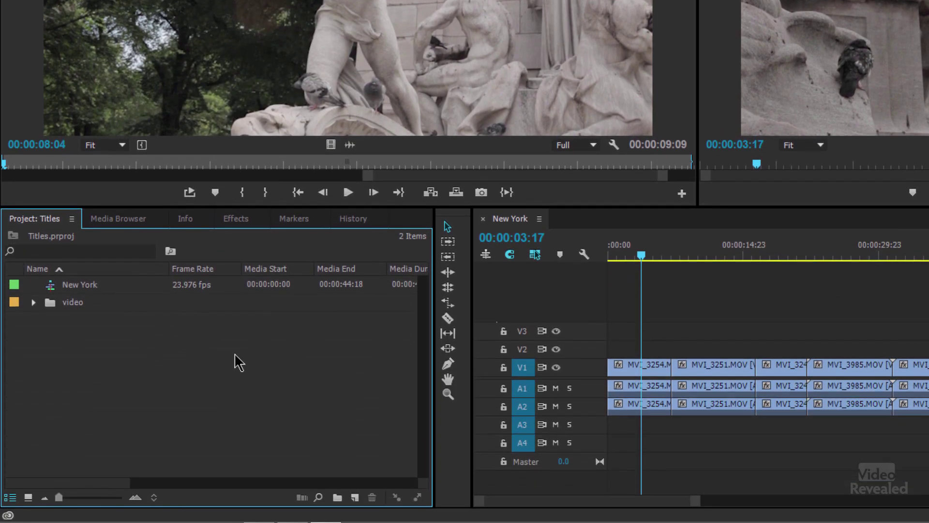
pyautogui.click(356, 500)
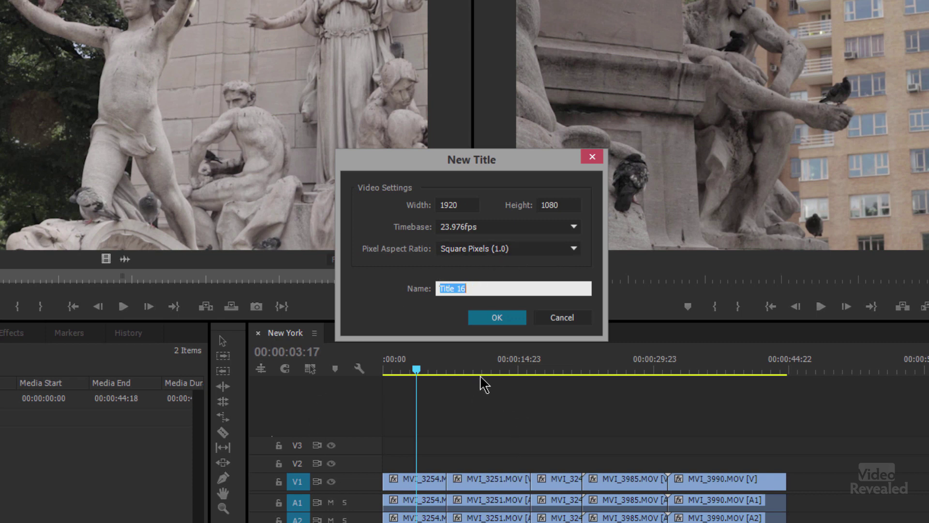
# - Create the 'New York' title, toggle its background video off and on, and set the playhead to 00:00:04:00
pyautogui.write('New York')
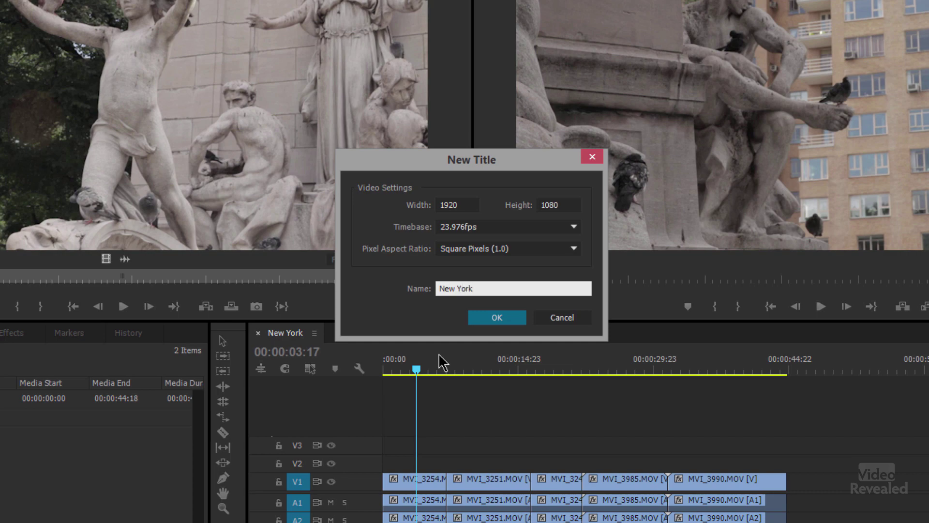
pyautogui.press('Return')
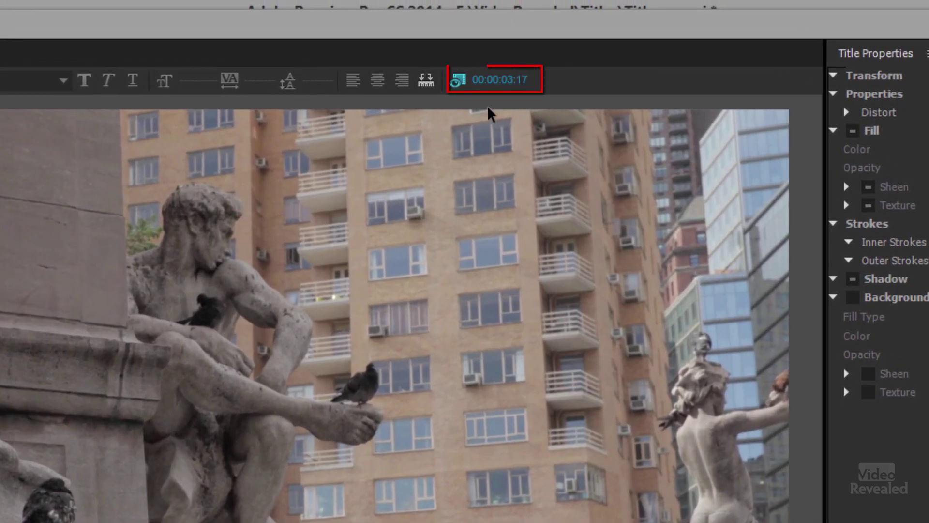
pyautogui.click(458, 83)
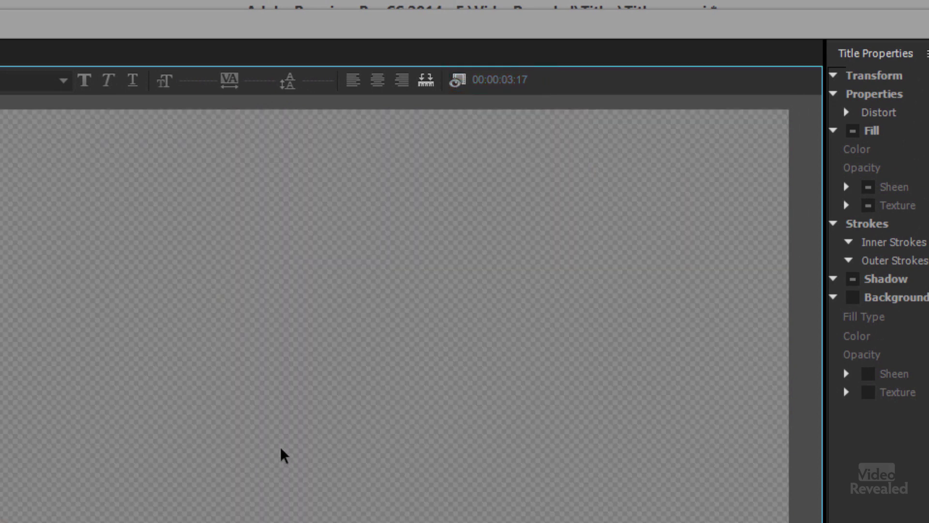
pyautogui.click(458, 83)
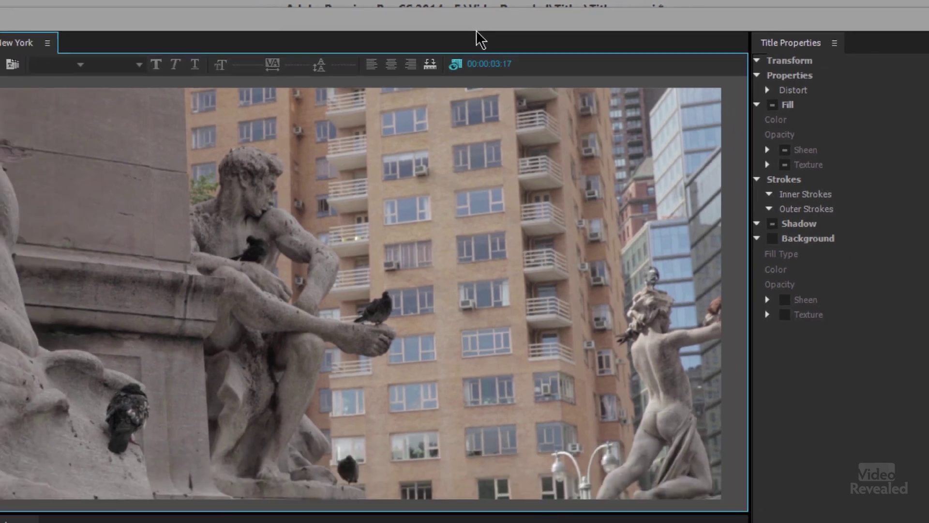
pyautogui.click(463, 349)
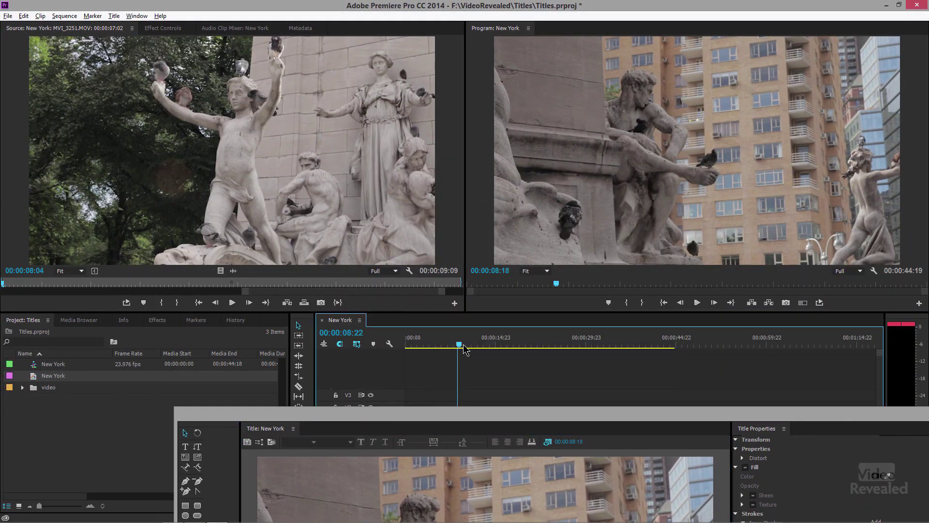
pyautogui.moveTo(463, 350); pyautogui.dragTo(429, 346)
pyautogui.moveTo(464, 416); pyautogui.dragTo(372, 14)
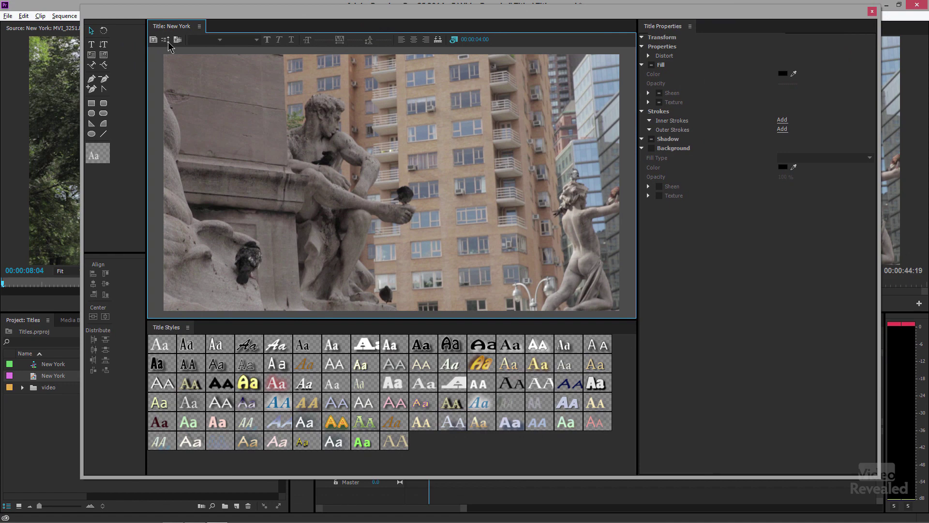
# - Set the Titler's background frame to 00:00:06:13, showing the statue fountain
pyautogui.moveTo(155, 14); pyautogui.dragTo(755, 50)
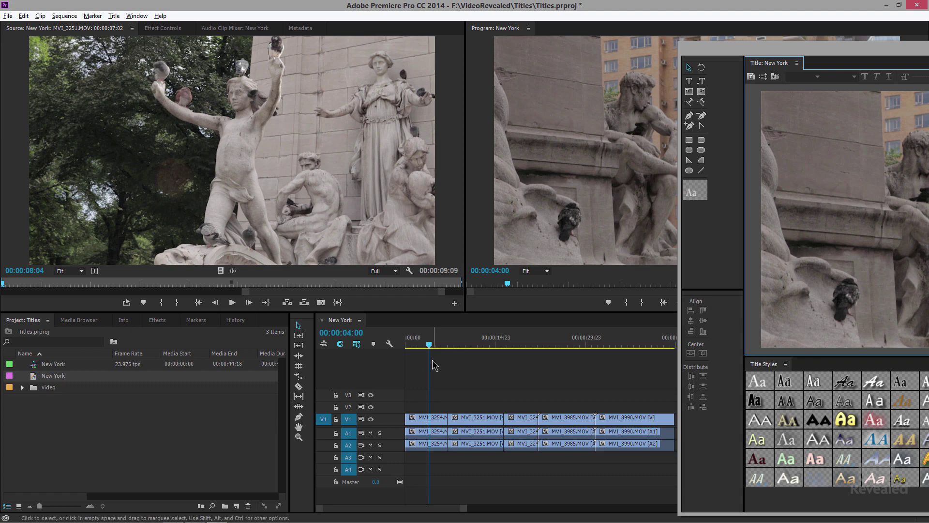
pyautogui.moveTo(429, 352)
pyautogui.mouseDown()
pyautogui.moveTo(441, 345)
pyautogui.moveTo(425, 345)
pyautogui.moveTo(433, 346)
pyautogui.mouseUp()
pyautogui.moveTo(766, 54); pyautogui.dragTo(140, 34)
pyautogui.moveTo(448, 59); pyautogui.dragTo(460, 59)
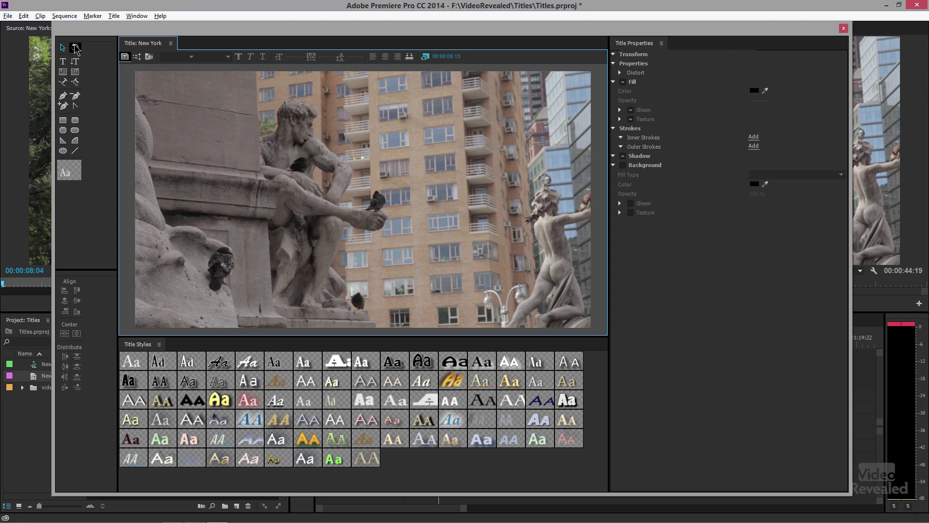
# - Draw a white rectangle across the lower frame with 56% fill opacity
pyautogui.click(64, 62)
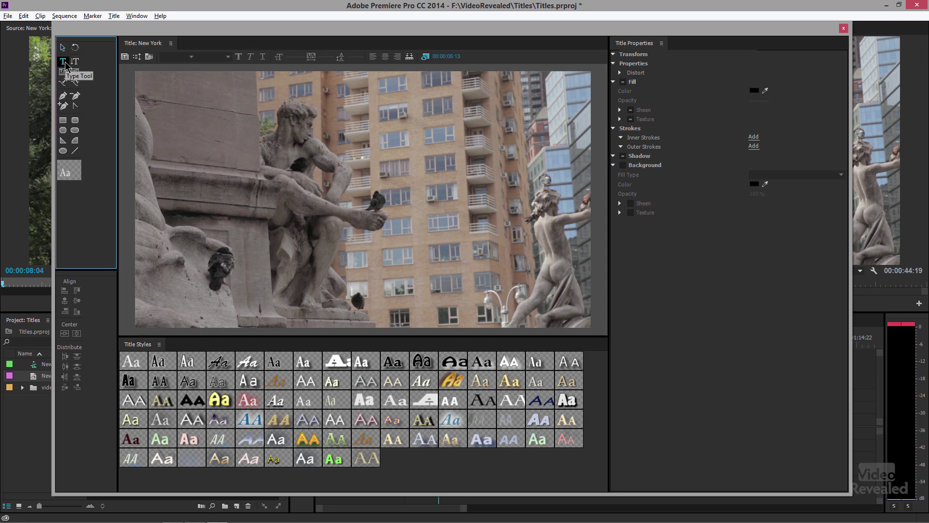
pyautogui.click(63, 120)
pyautogui.moveTo(138, 273); pyautogui.dragTo(566, 322)
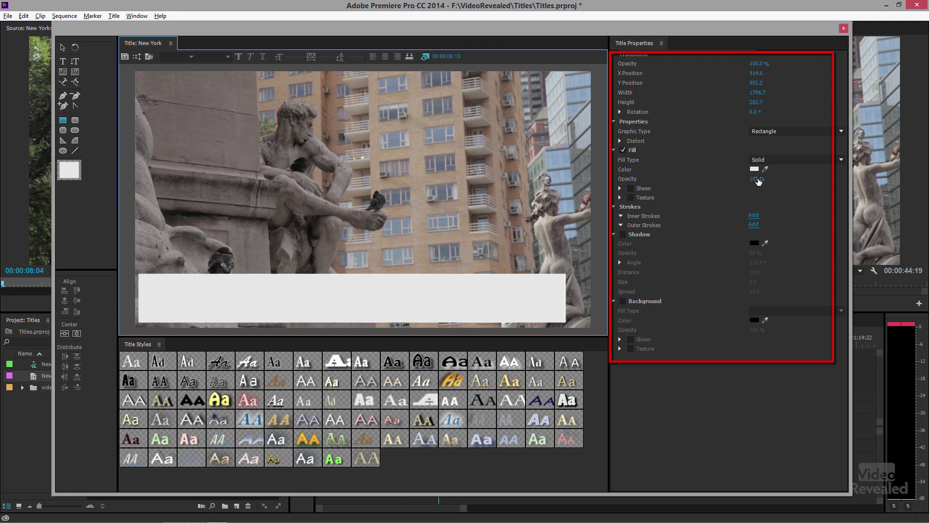
pyautogui.moveTo(758, 182); pyautogui.dragTo(728, 182)
# - Add 'Columbus Circle' text on the bar at font size 210
pyautogui.click(63, 61)
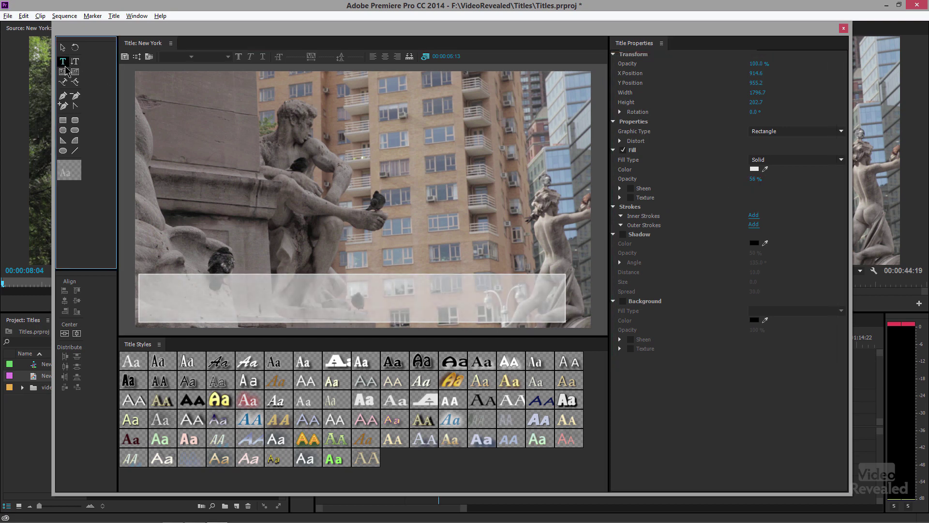
pyautogui.click(172, 296)
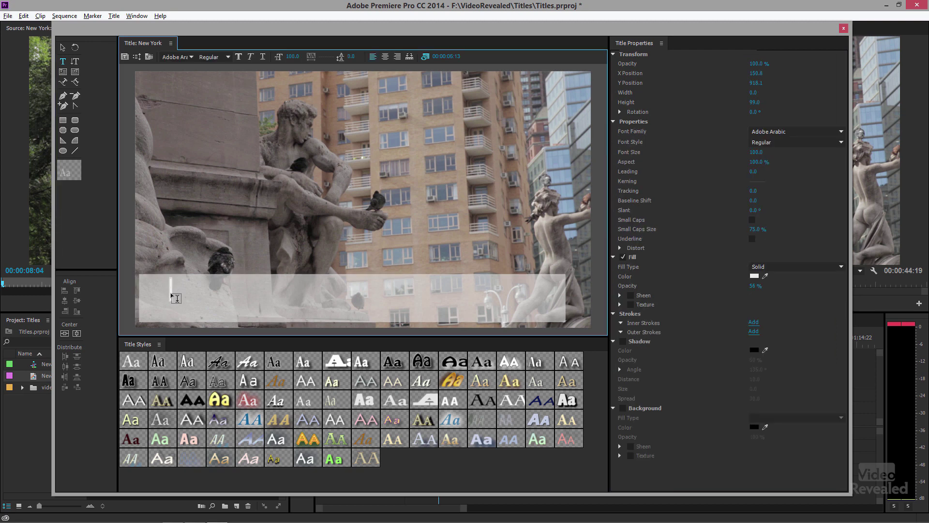
pyautogui.write('Columbus Circle')
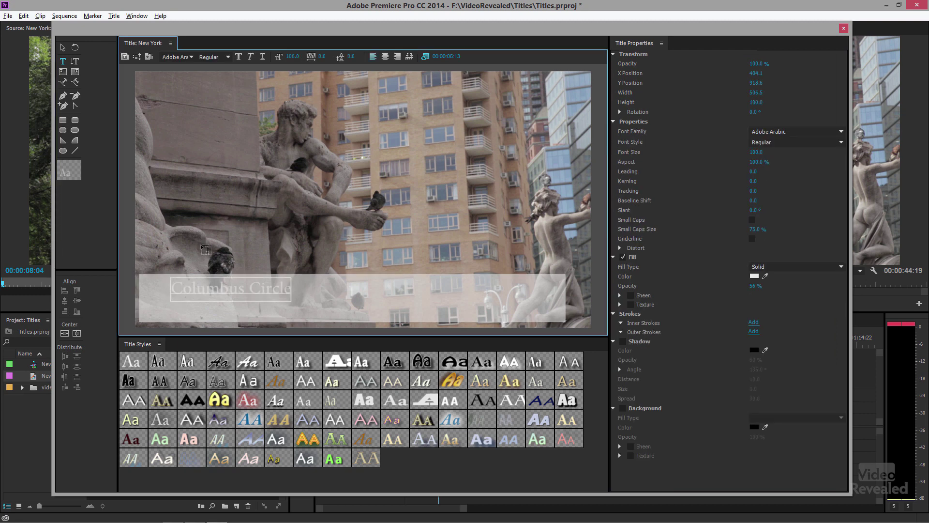
pyautogui.press('Escape')
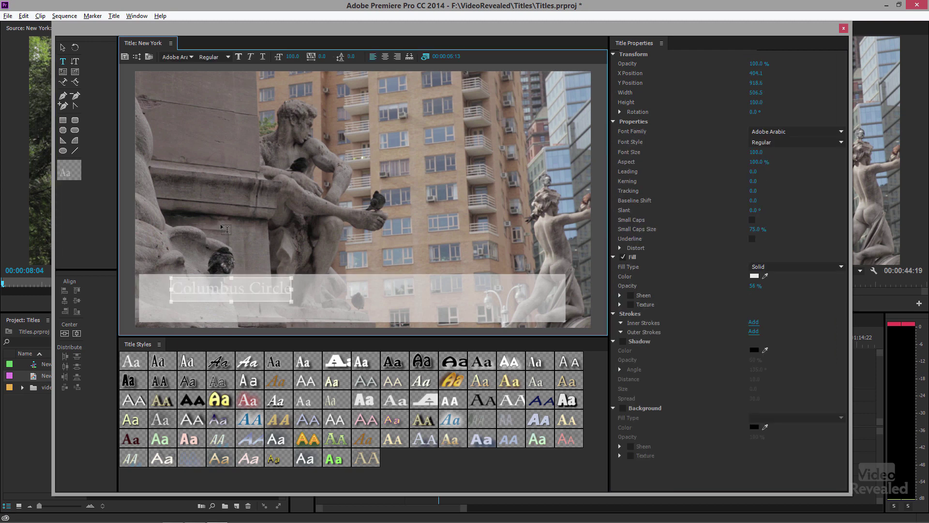
pyautogui.click(231, 292)
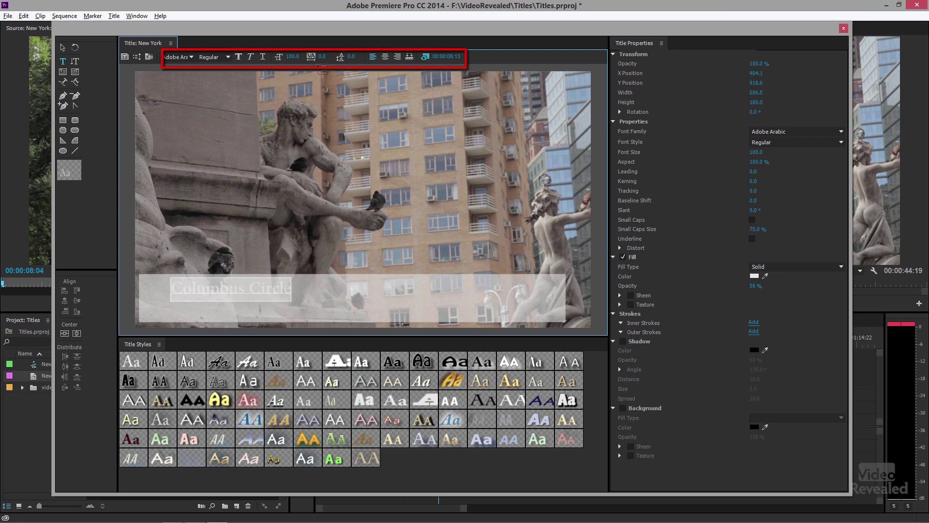
pyautogui.hotkey('ctrl', 'alt', 'shift', '.')
pyautogui.hotkey('ctrl', 'alt', 'shift', '.')
pyautogui.hotkey('ctrl', 'alt', 'shift', '.')
pyautogui.hotkey('ctrl', 'alt', 'shift', '.')
pyautogui.hotkey('ctrl', 'alt', 'shift', '.')
pyautogui.hotkey('ctrl', 'alt', 'shift', '.')
pyautogui.hotkey('ctrl', 'alt', 'shift', '.')
pyautogui.hotkey('ctrl', 'alt', 'shift', '.')
pyautogui.hotkey('ctrl', 'alt', 'shift', '.')
pyautogui.hotkey('ctrl', 'alt', 'shift', '.')
pyautogui.hotkey('ctrl', 'alt', 'shift', '.')
pyautogui.hotkey('ctrl', 'alt', 'shift', '.')
pyautogui.hotkey('ctrl', 'alt', 'shift', '.')
pyautogui.hotkey('ctrl', 'alt', 'shift', '.')
pyautogui.hotkey('ctrl', 'alt', 'shift', '.')
pyautogui.hotkey('ctrl', 'alt', 'shift', '.')
pyautogui.hotkey('ctrl', 'alt', 'shift', '.')
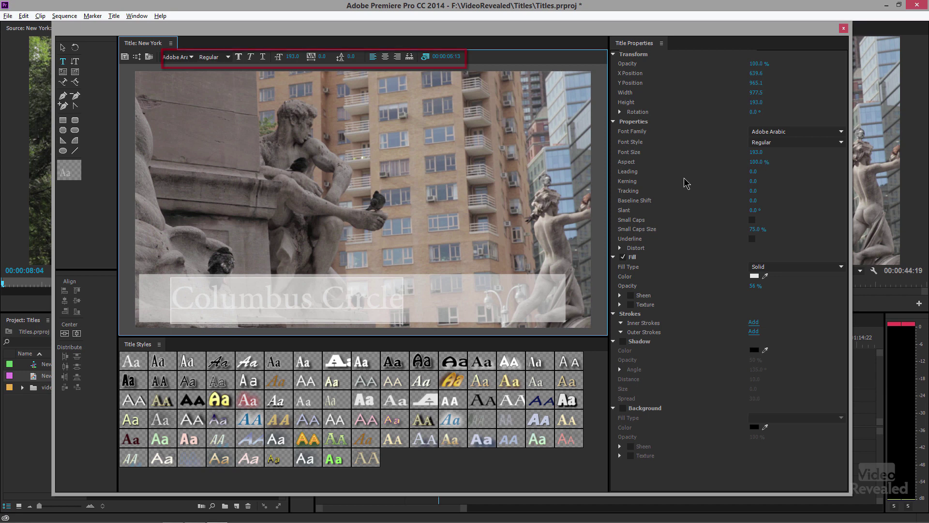
pyautogui.moveTo(756, 152); pyautogui.dragTo(767, 149)
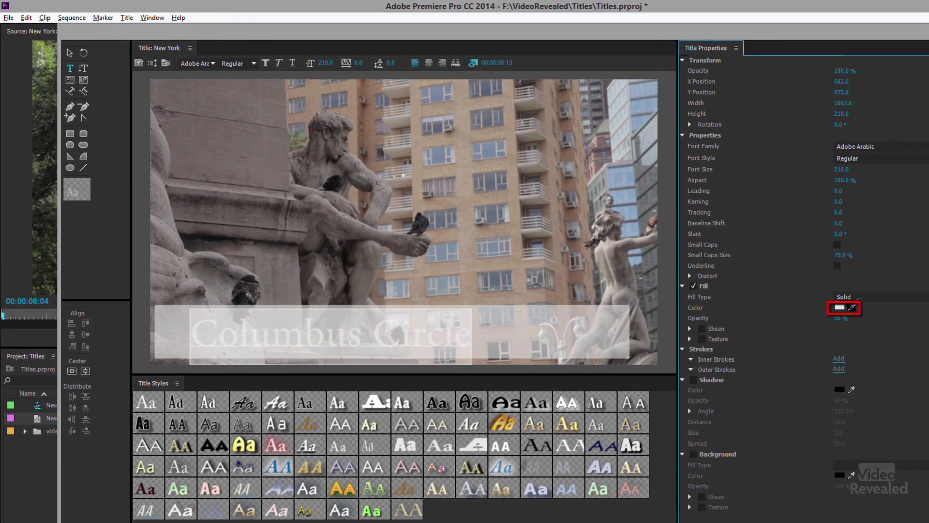
# - Make the Columbus Circle text fill black at 100% opacity
pyautogui.click(851, 307)
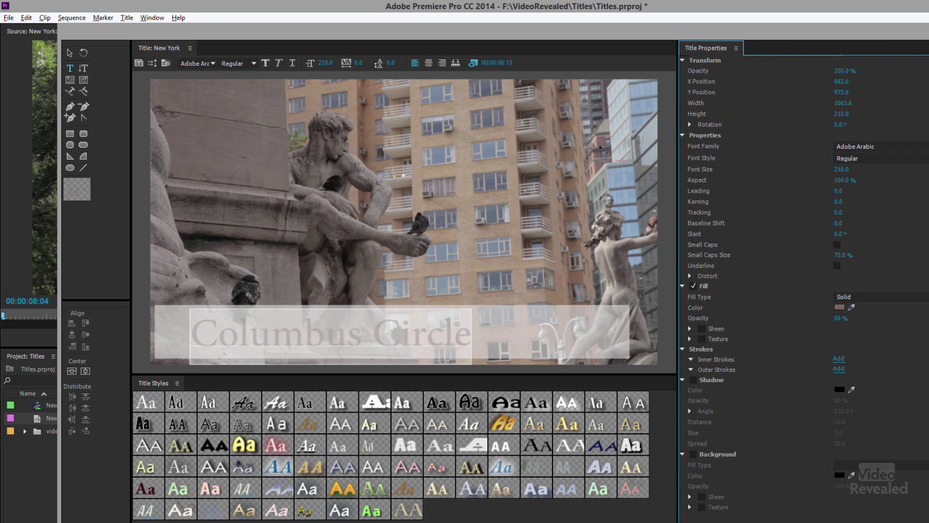
pyautogui.click(840, 308)
pyautogui.click(516, 272)
pyautogui.click(636, 238)
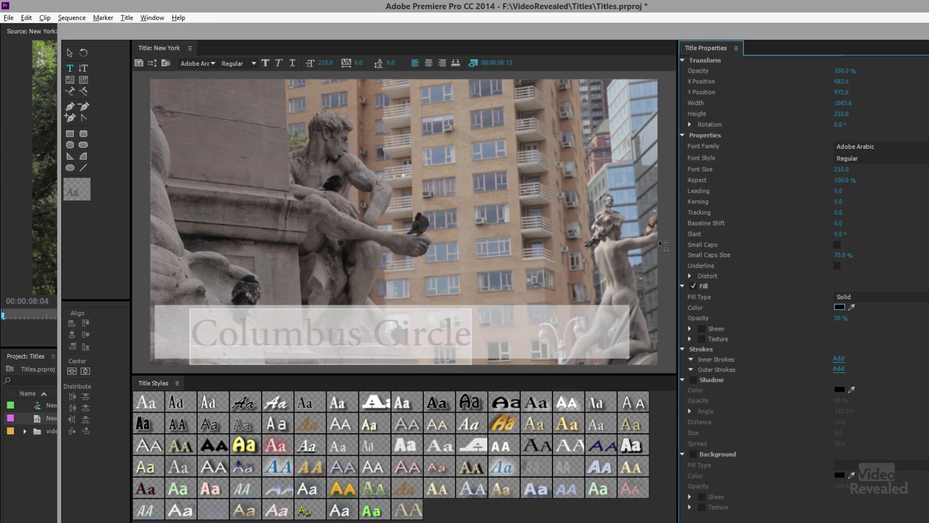
pyautogui.click(69, 52)
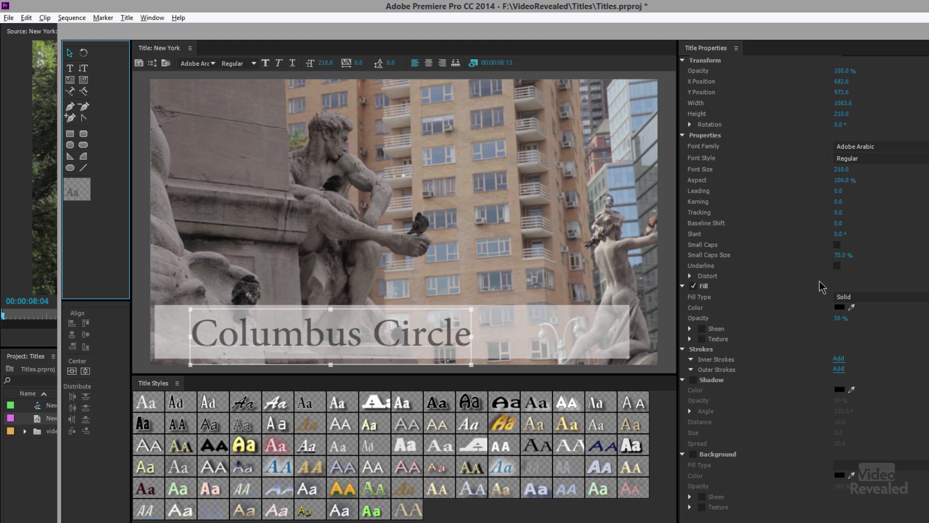
pyautogui.moveTo(840, 326); pyautogui.dragTo(871, 326)
pyautogui.click(649, 274)
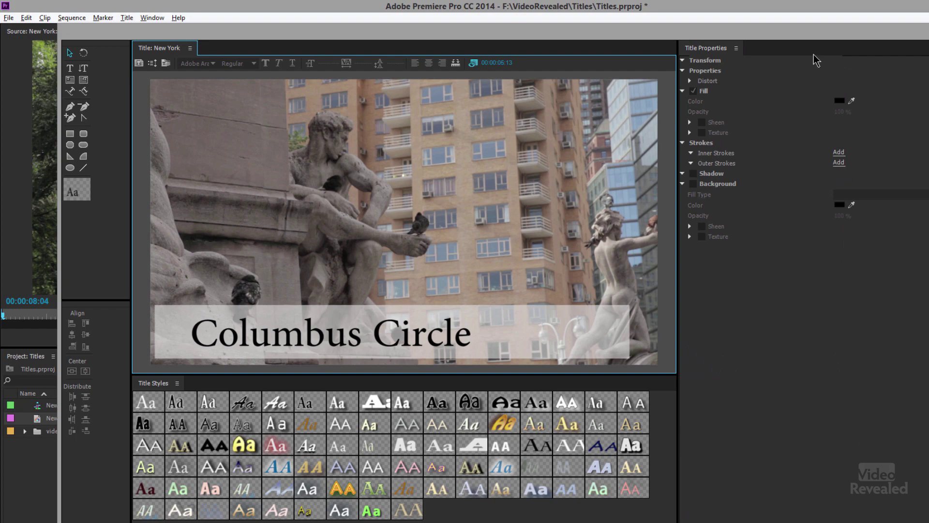
# - Place the New York title on V2 above the footage and preview it
pyautogui.hotkey('ctrl', 'w')
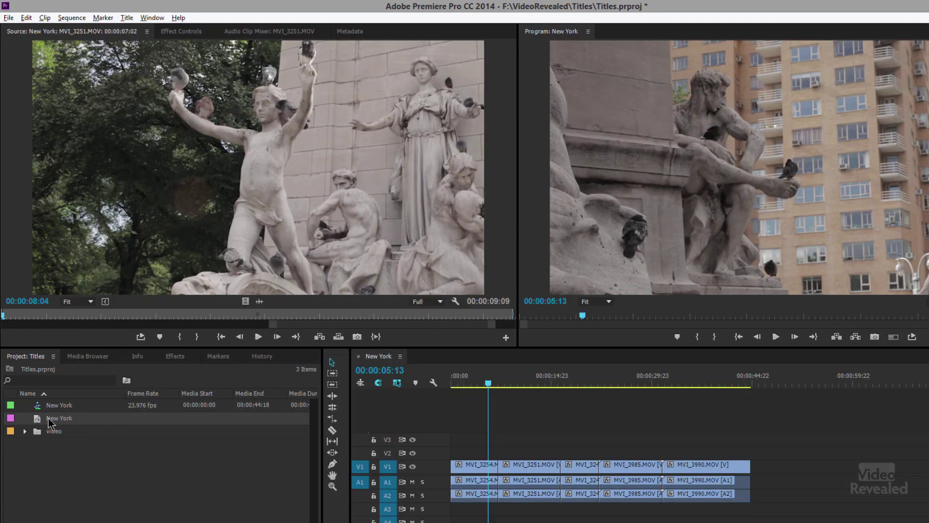
pyautogui.moveTo(42, 419); pyautogui.dragTo(497, 451)
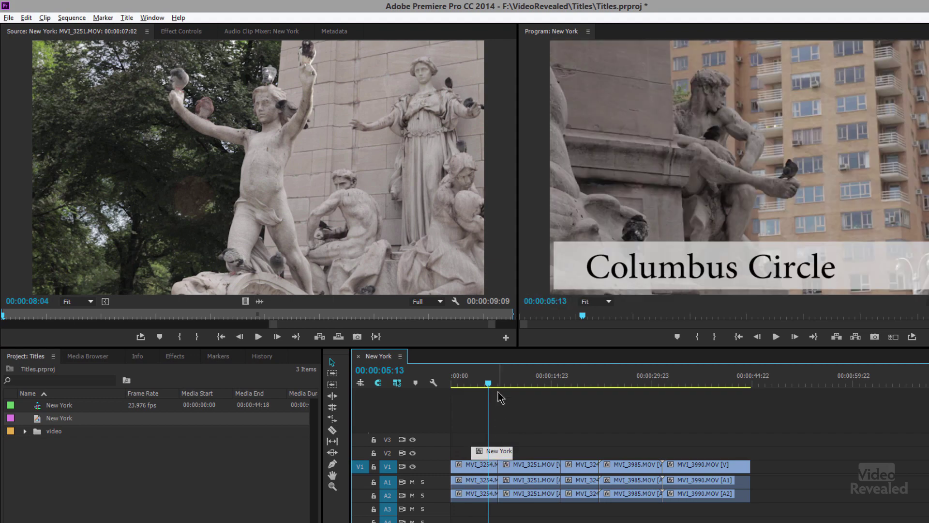
pyautogui.click(473, 390)
pyautogui.press('space')
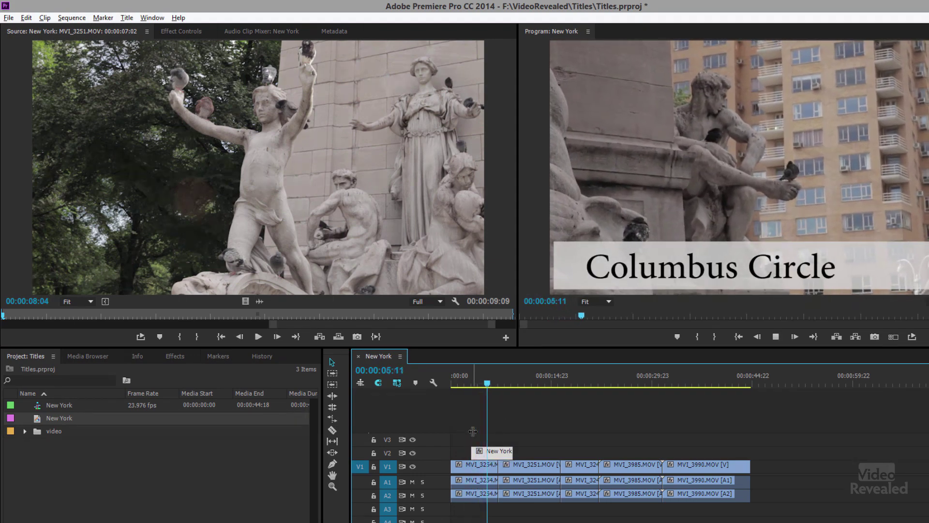
pyautogui.press('space')
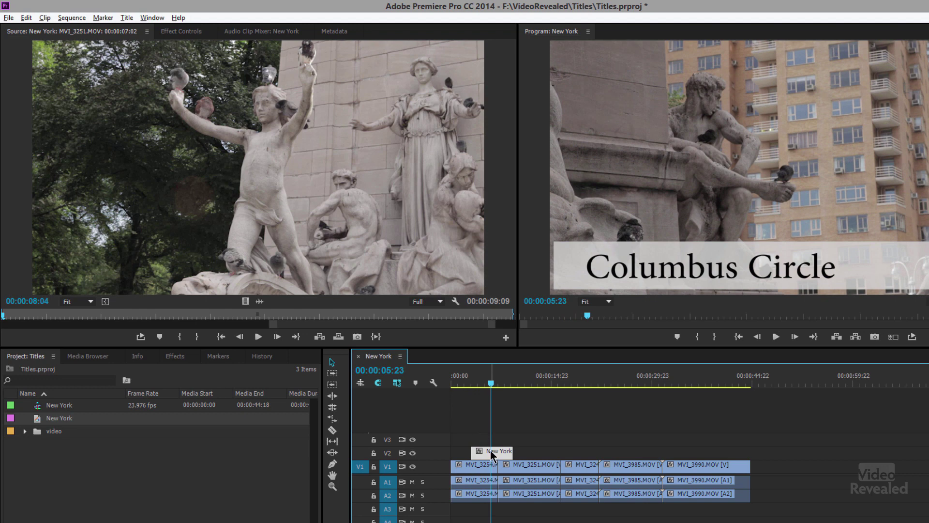
# - Delete the title clip from V2 and the New York title from the project
pyautogui.press('Delete')
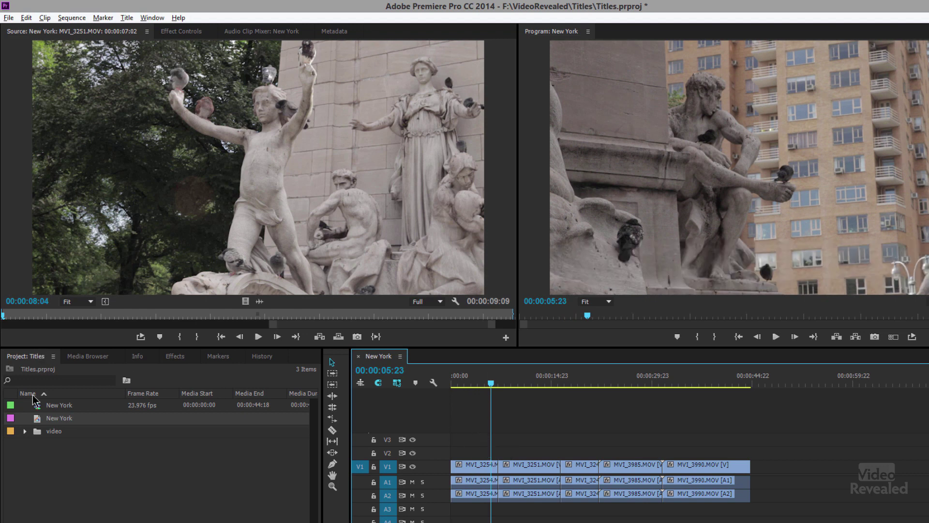
pyautogui.click(37, 420)
pyautogui.press('Delete')
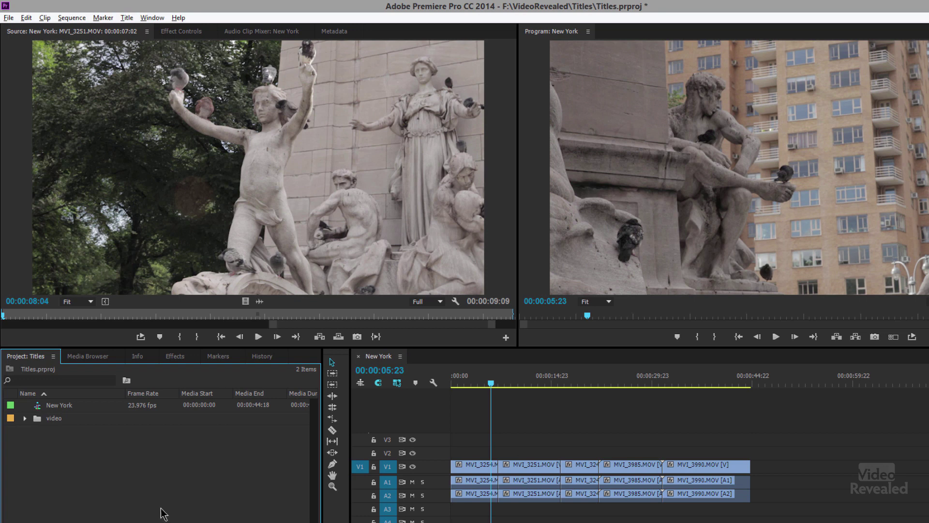
# - Create a new title named 'New York'
pyautogui.click(264, 520)
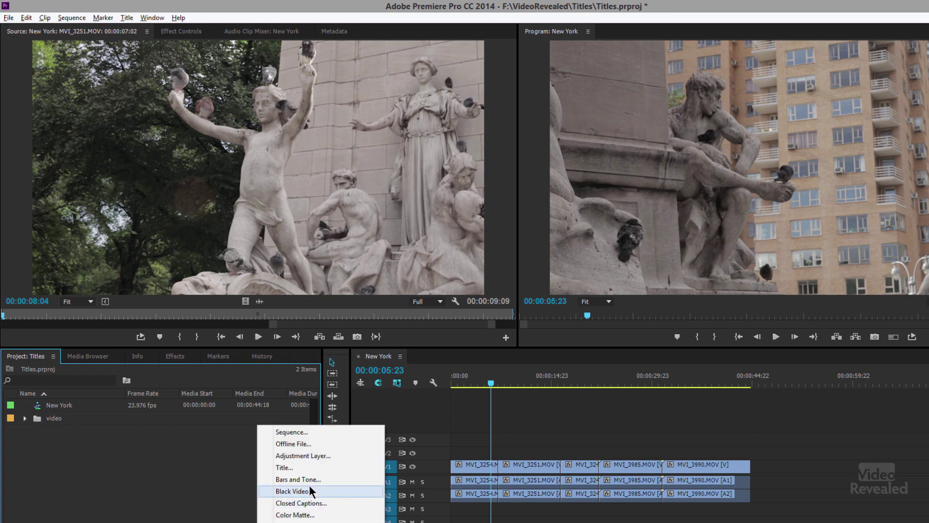
pyautogui.click(307, 470)
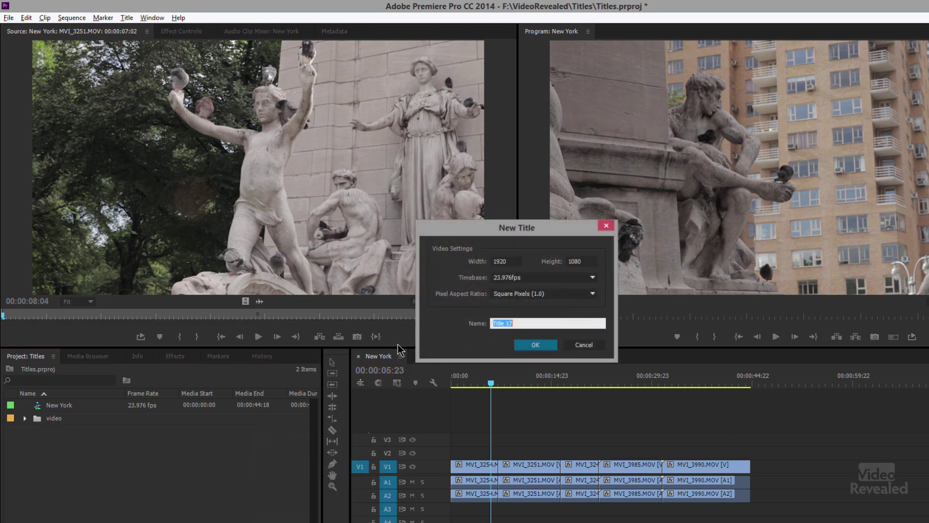
pyautogui.write('New York')
pyautogui.press('Return')
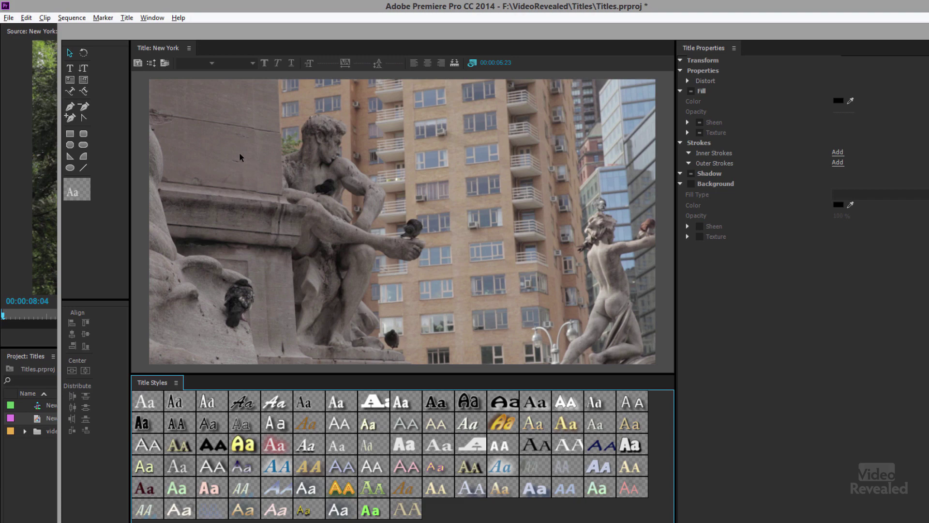
# - Bring up the title Templates dialog, moved higher and enlarged
pyautogui.click(165, 63)
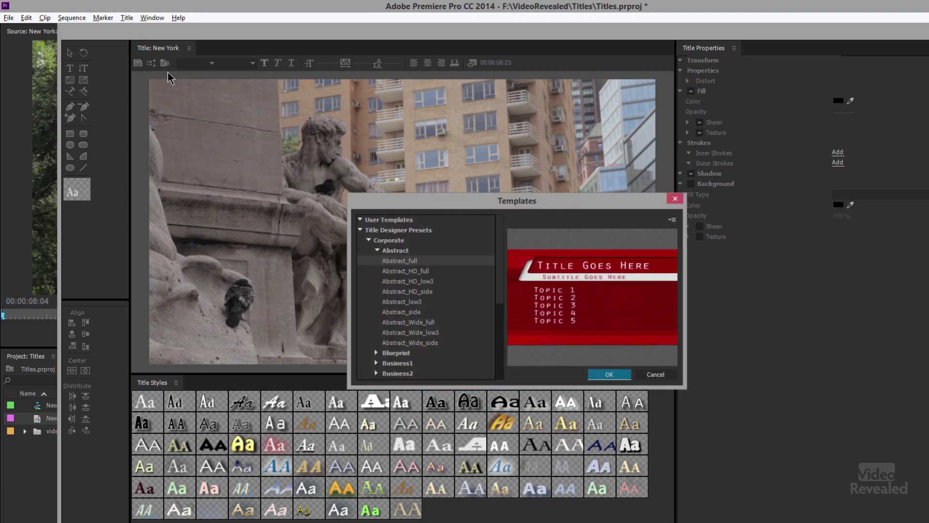
pyautogui.moveTo(437, 209); pyautogui.dragTo(262, 40)
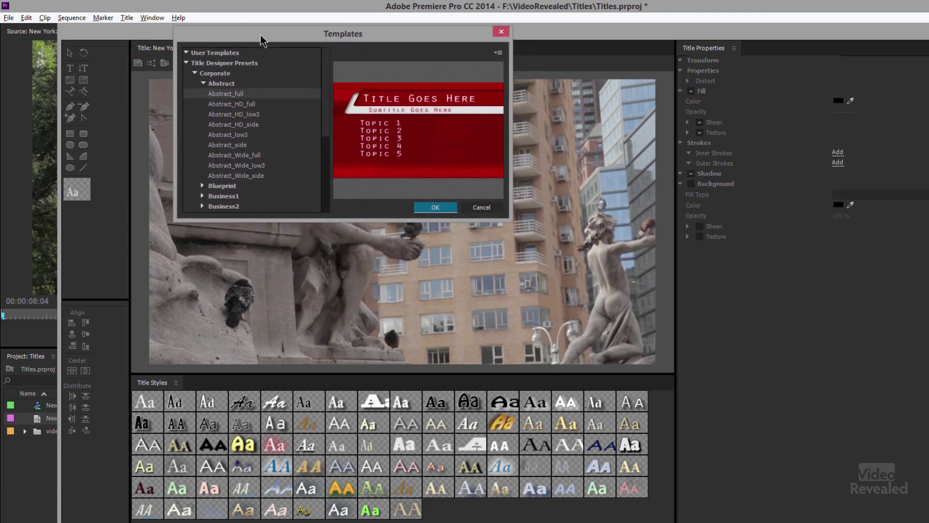
pyautogui.moveTo(508, 220); pyautogui.dragTo(837, 441)
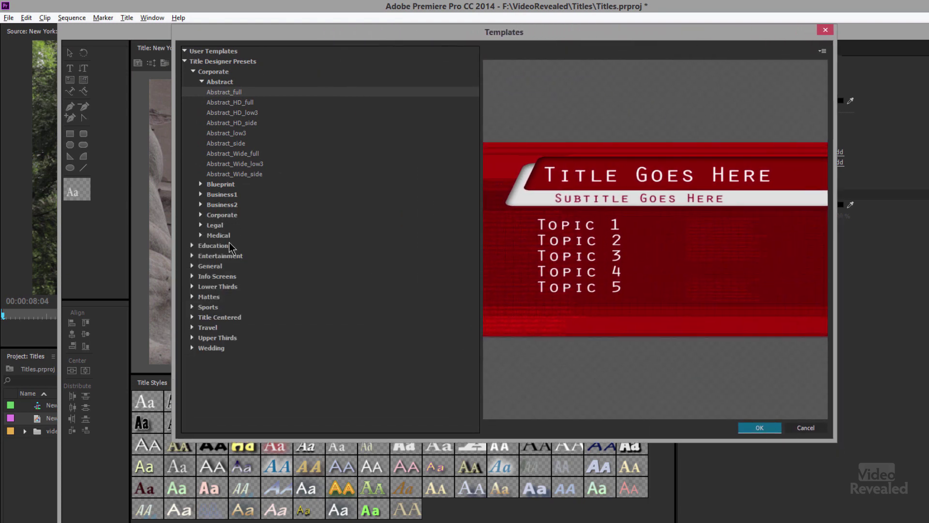
# - Apply the General › Inspire › Inspire_HD_low3 lower-third template
pyautogui.click(200, 81)
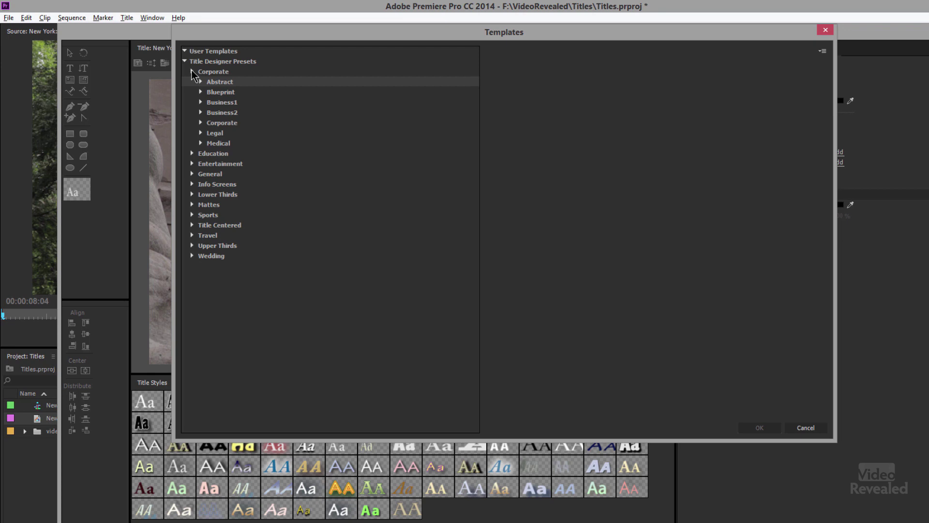
pyautogui.click(191, 71)
pyautogui.click(192, 82)
pyautogui.click(192, 82)
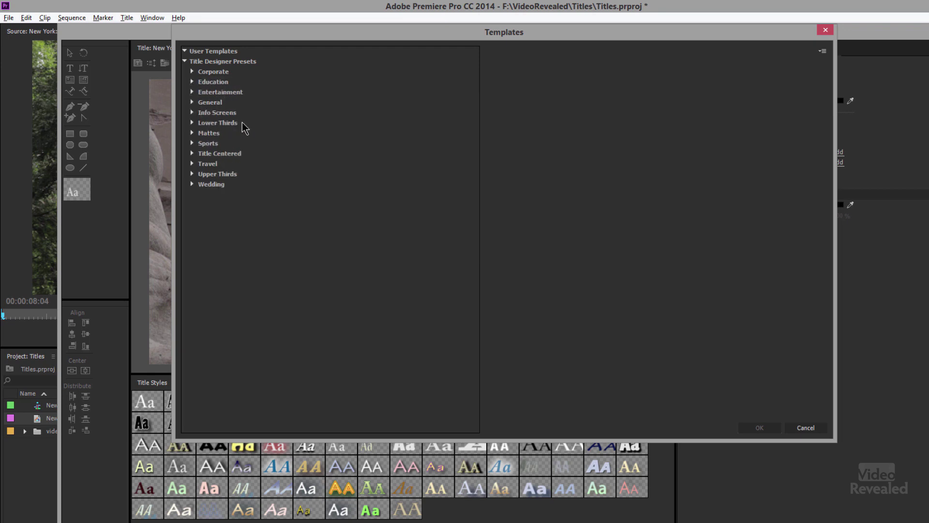
pyautogui.click(192, 123)
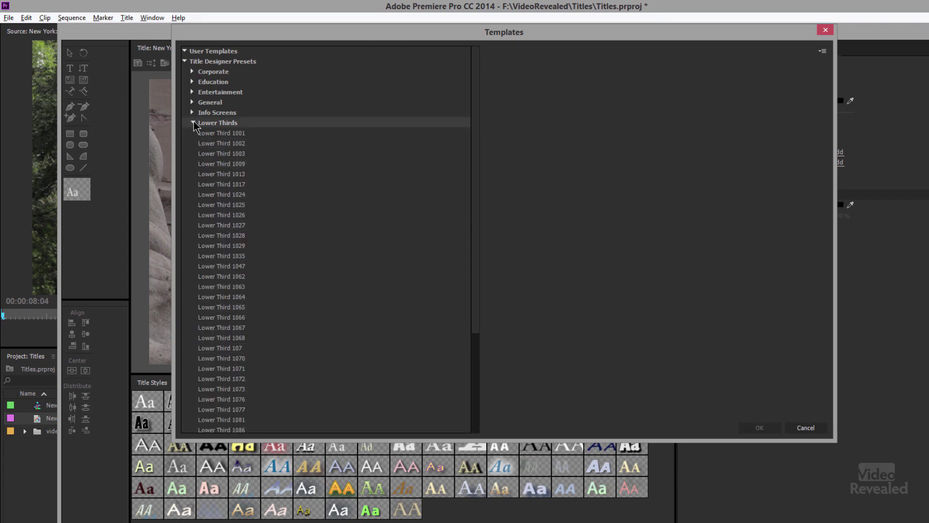
pyautogui.click(193, 123)
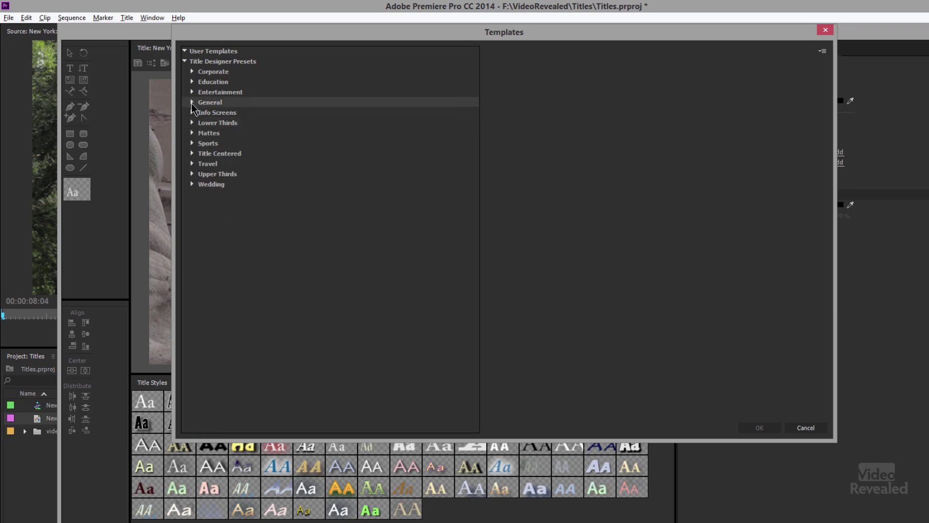
pyautogui.click(192, 103)
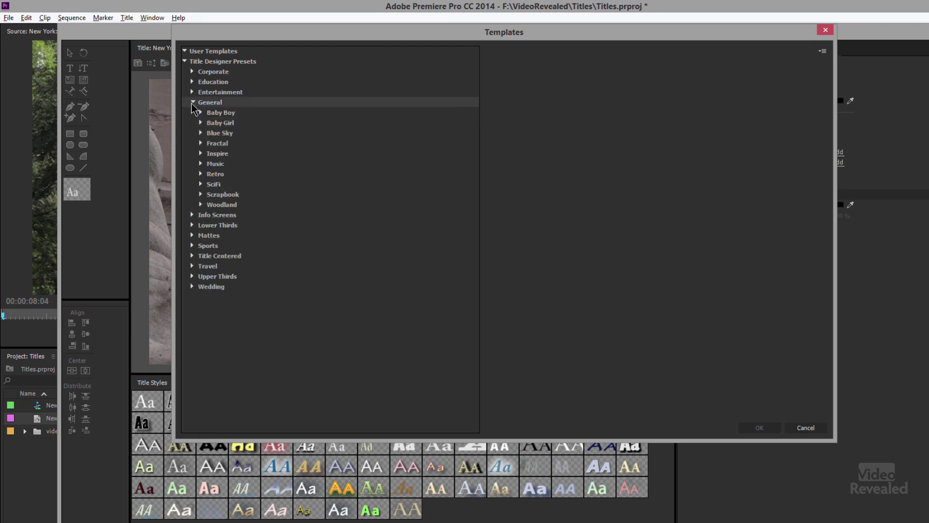
pyautogui.click(201, 153)
pyautogui.click(247, 184)
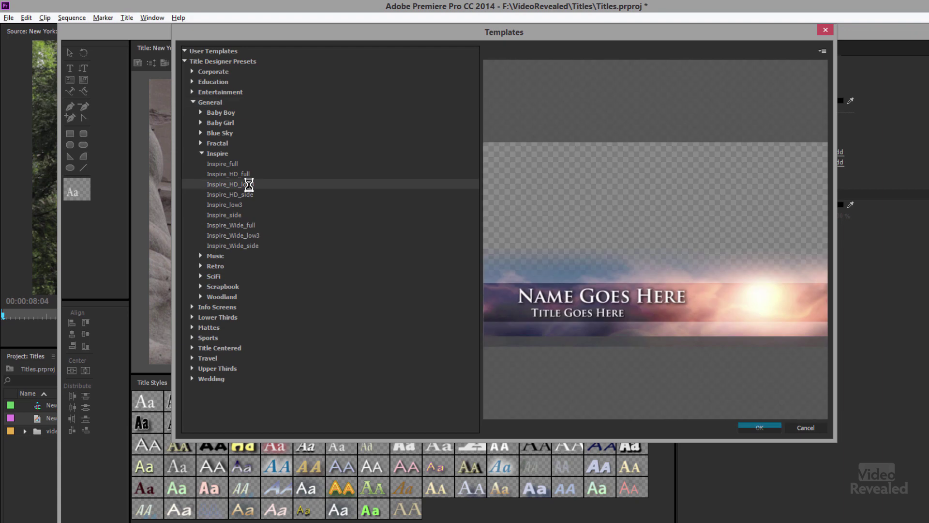
pyautogui.click(758, 427)
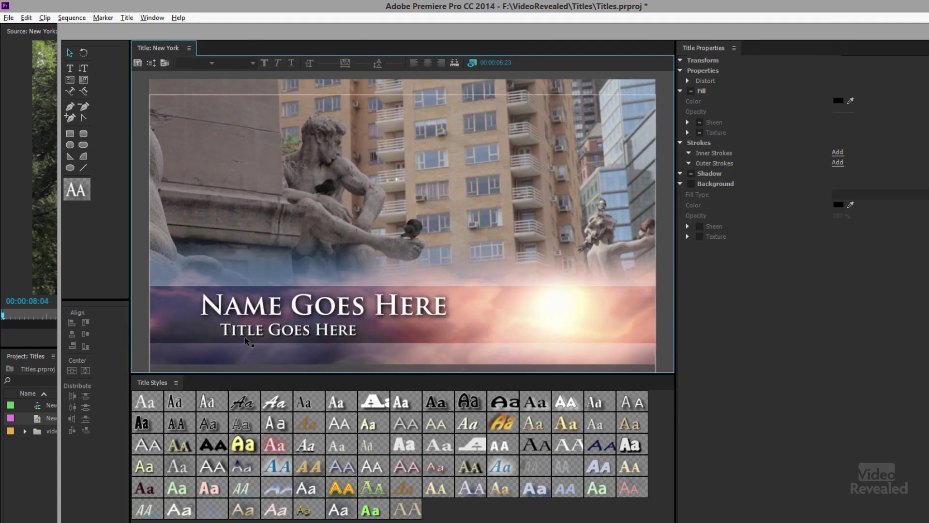
pyautogui.click(256, 312)
pyautogui.moveTo(255, 312); pyautogui.dragTo(277, 235)
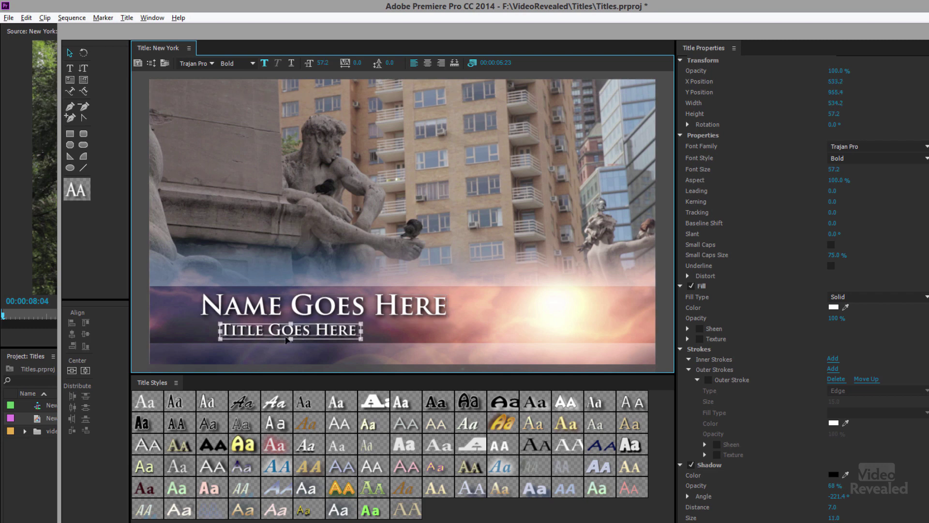
pyautogui.moveTo(287, 340); pyautogui.dragTo(267, 355)
pyautogui.hotkey('ctrl', 'z')
pyautogui.click(553, 265)
pyautogui.moveTo(554, 266); pyautogui.dragTo(558, 213)
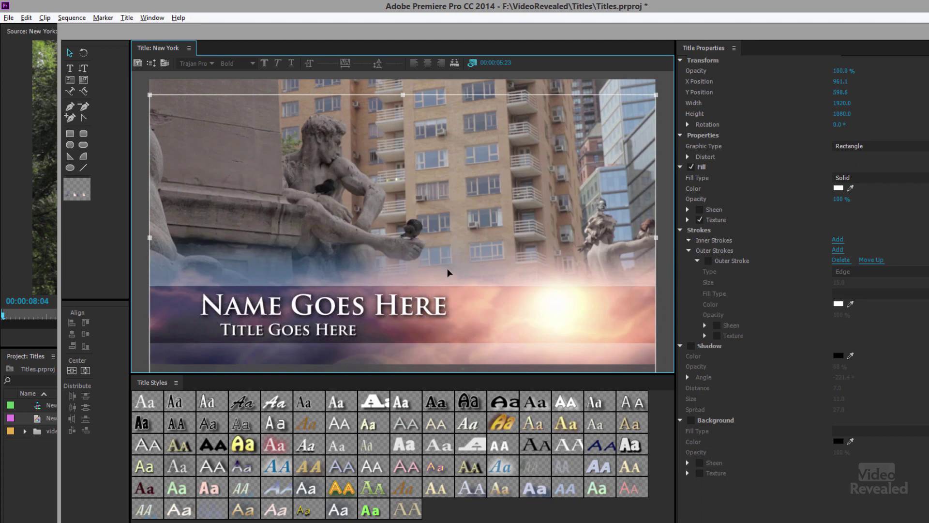
pyautogui.doubleClick(280, 308)
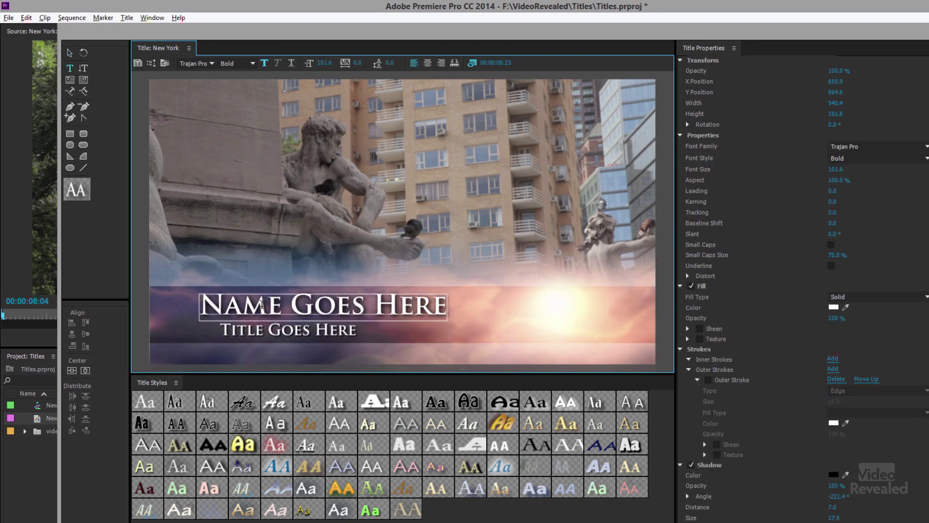
pyautogui.click(209, 302)
# - Replace the NAME GOES HERE placeholder with 'Columbus Circle'
pyautogui.keyDown('shift'); pyautogui.click(456, 303); pyautogui.keyUp('shift')
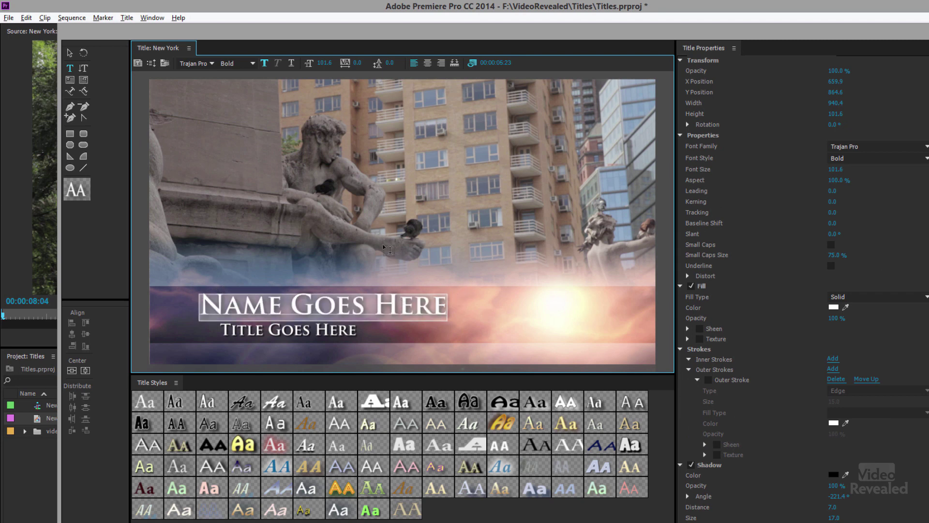
pyautogui.write('Columbus Circle')
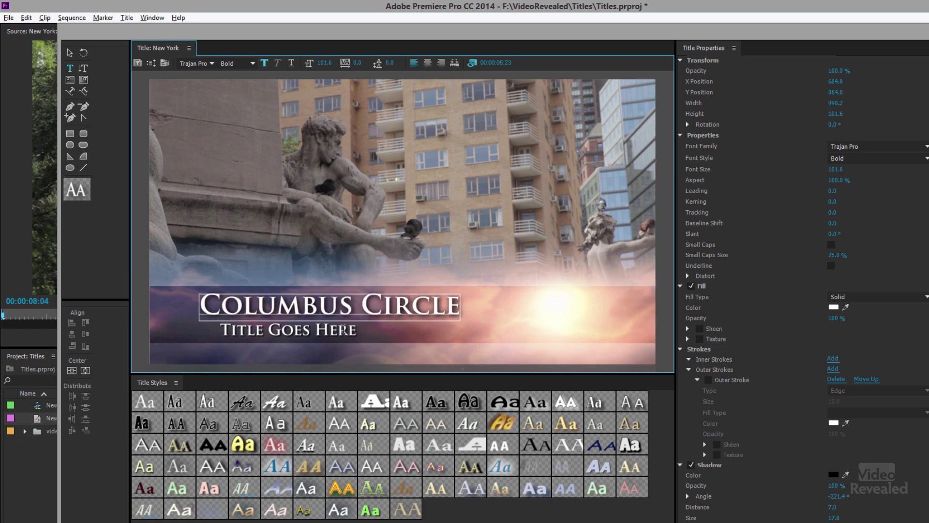
pyautogui.hotkey('ctrl', 'shift', 'Left')
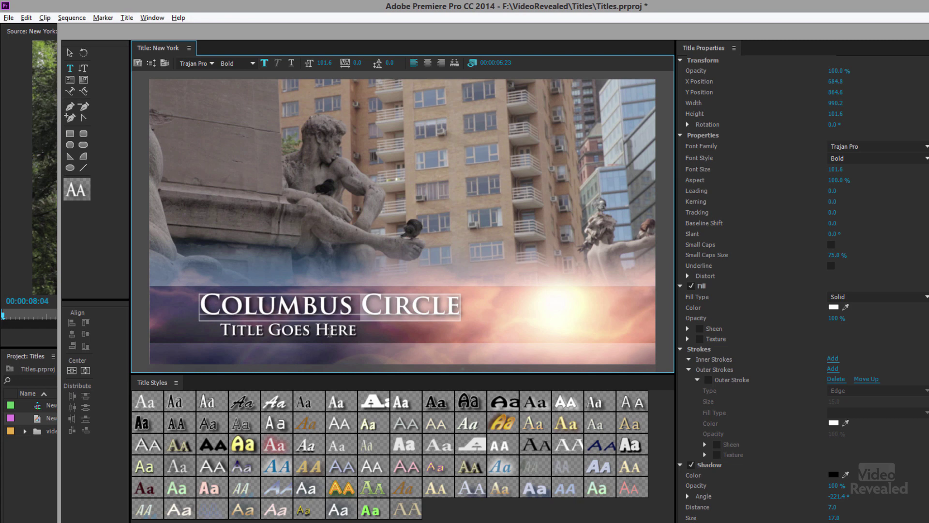
pyautogui.press('Right')
# - Replace the TITLE GOES HERE placeholder with 'New York' and deselect it
pyautogui.click(343, 331)
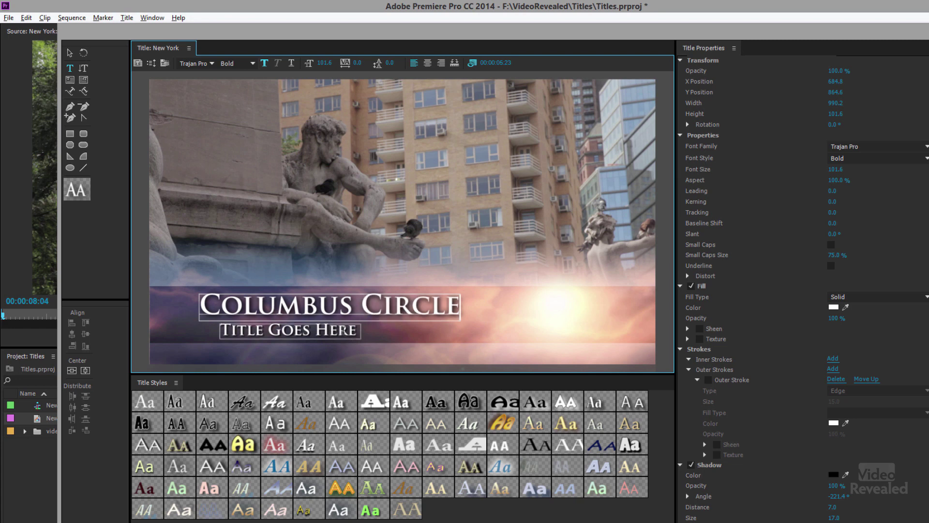
pyautogui.hotkey('ctrl', 'a')
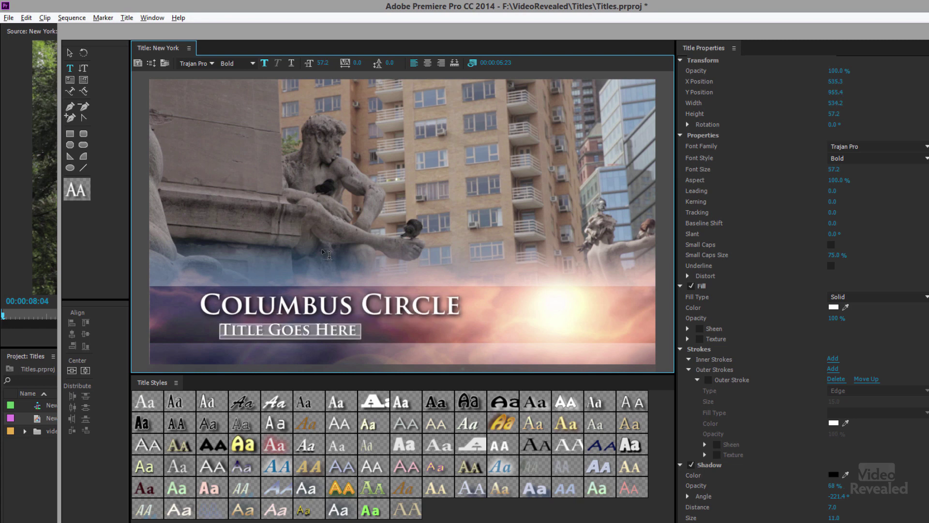
pyautogui.write('New Yo')
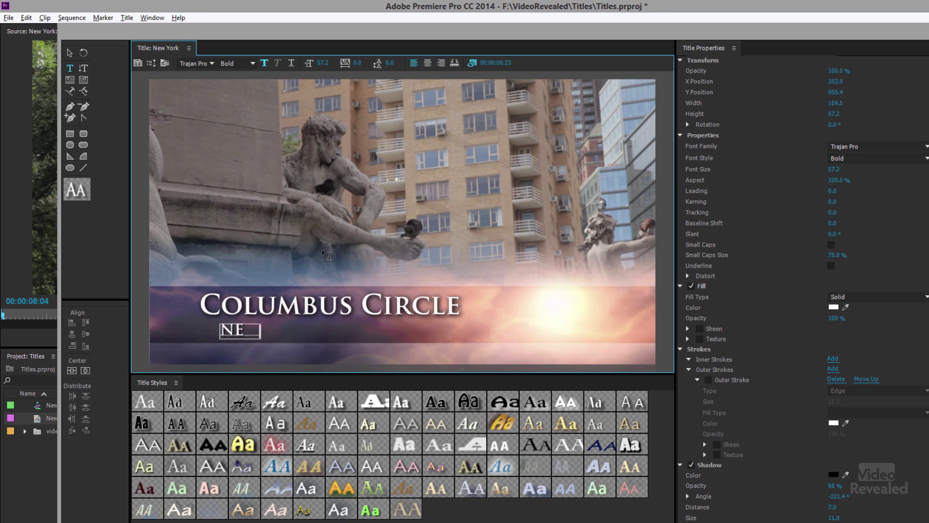
pyautogui.write('rk')
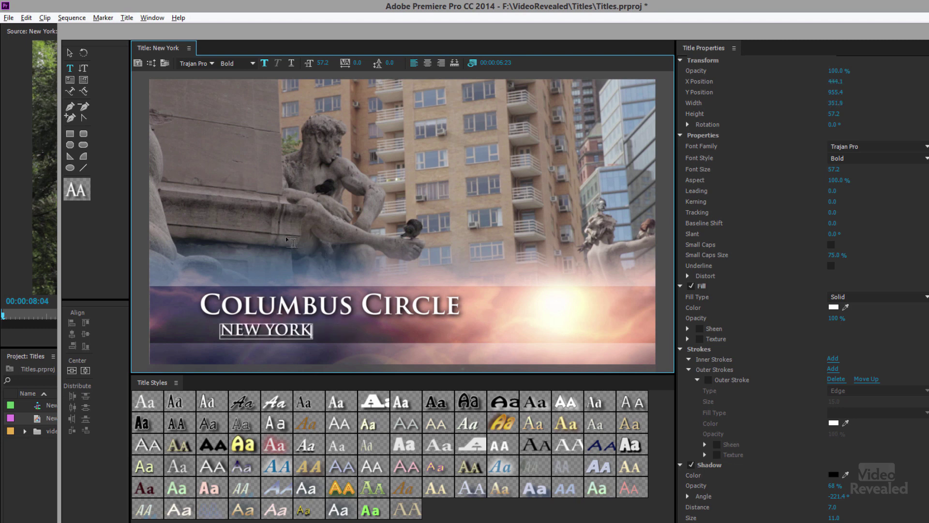
pyautogui.click(70, 53)
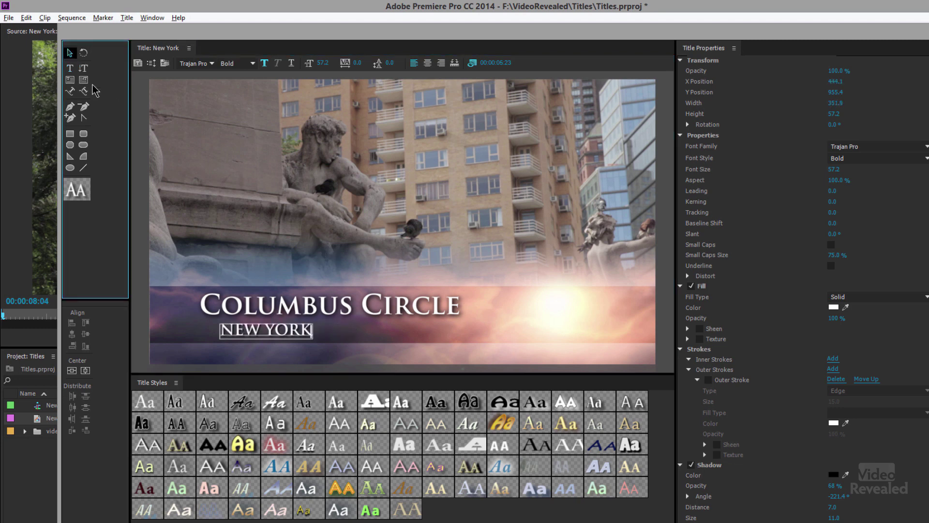
pyautogui.click(216, 208)
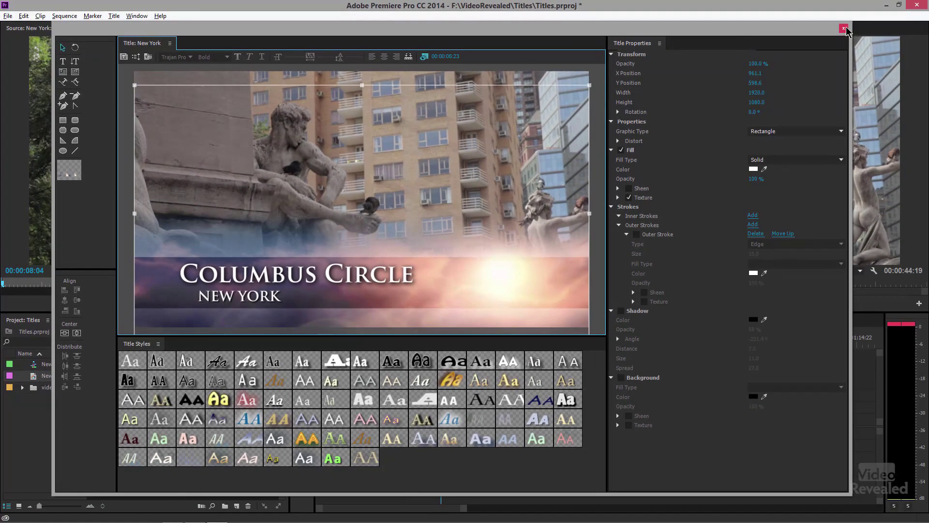
# - Place the New York title on V2 at the sequence start and preview it
pyautogui.click(844, 28)
pyautogui.moveTo(36, 378); pyautogui.dragTo(428, 414)
pyautogui.press('Home')
pyautogui.press('space')
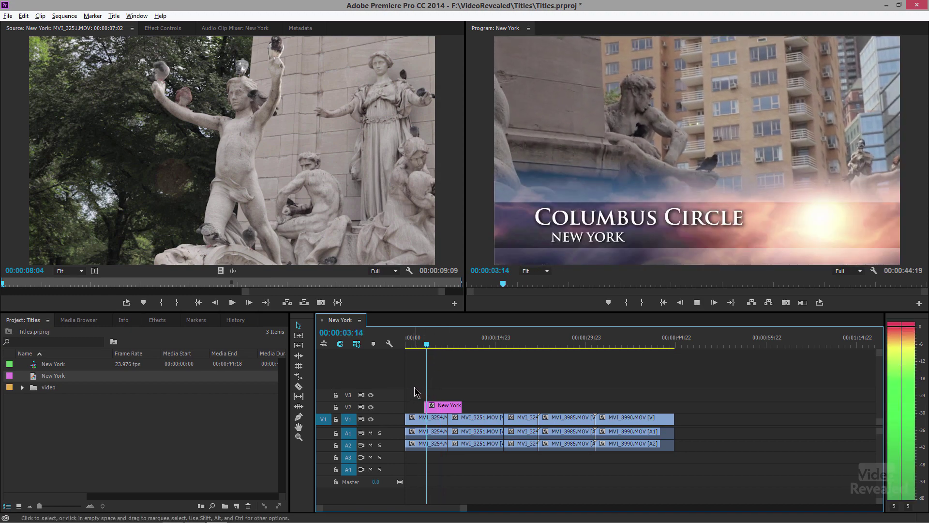
pyautogui.press('j')
pyautogui.press('k')
# - Add Cross Dissolves to both ends of the title clip and play them back
pyautogui.click(441, 408)
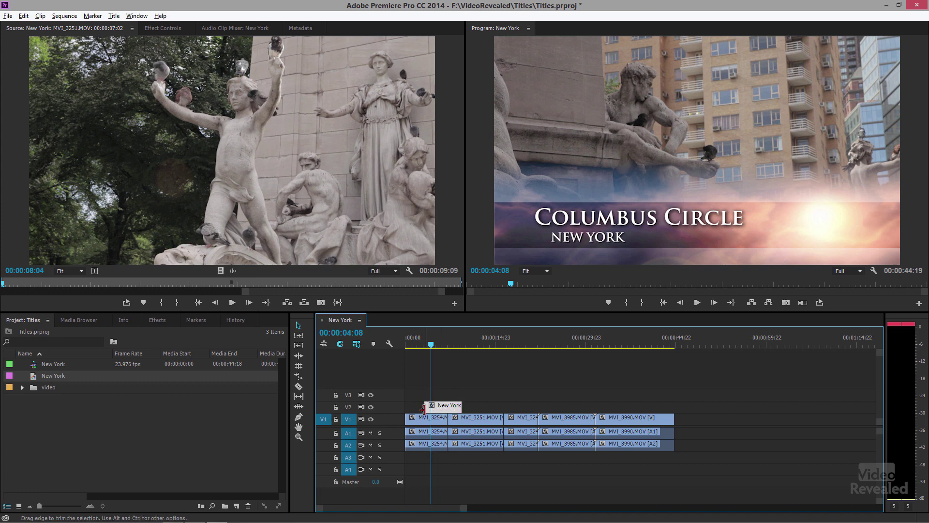
pyautogui.press('=')
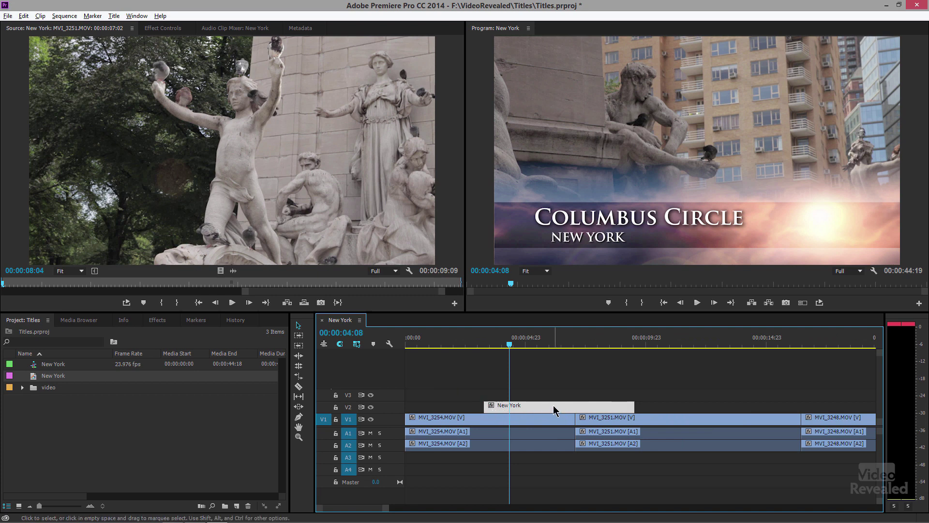
pyautogui.click(62, 443)
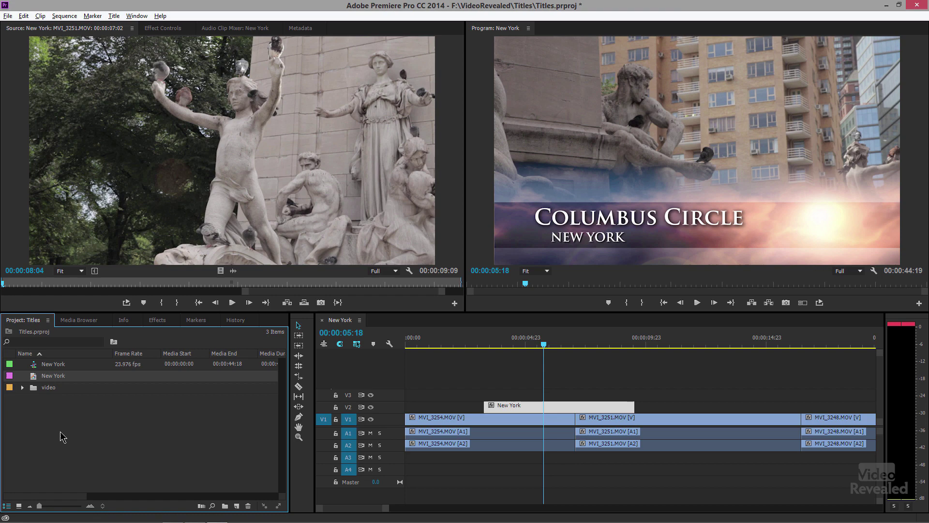
pyautogui.hotkey('ctrl', 'd')
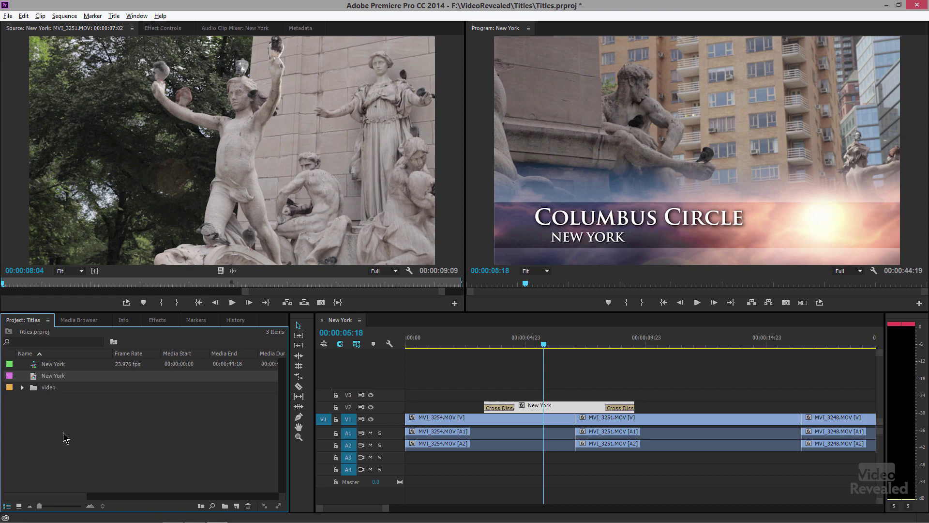
pyautogui.click(481, 344)
pyautogui.press('space')
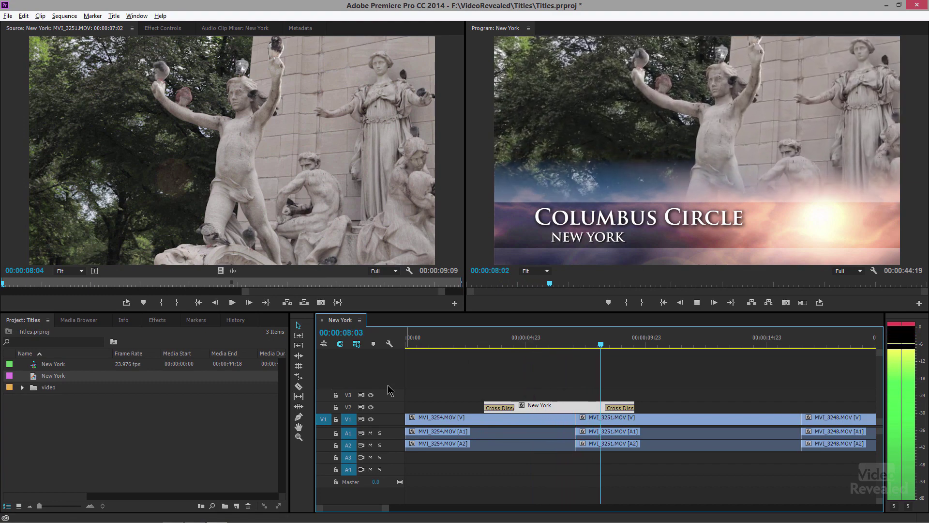
# - Alt-drag a copy of the New York title onto V2 over the bronze bust shot near 27:23
pyautogui.press('space')
pyautogui.press('-')
pyautogui.press('-')
pyautogui.press('-')
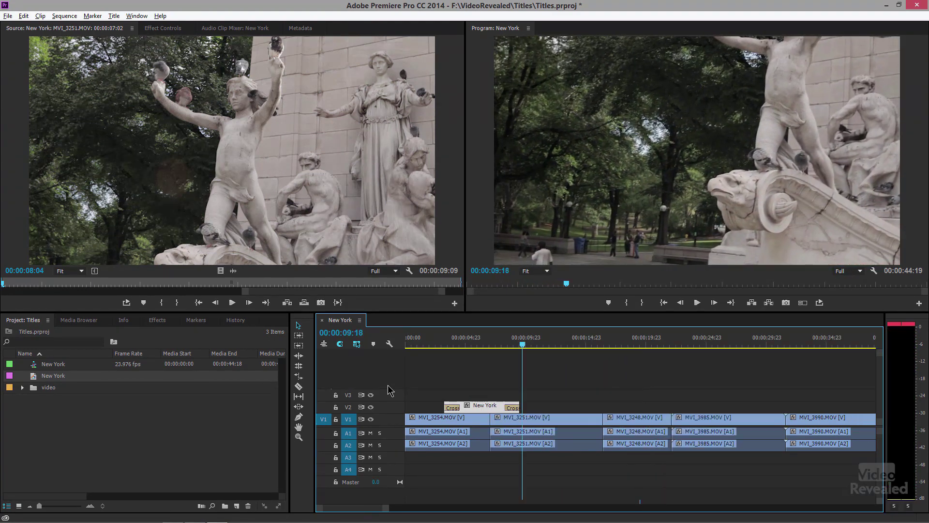
pyautogui.click(573, 343)
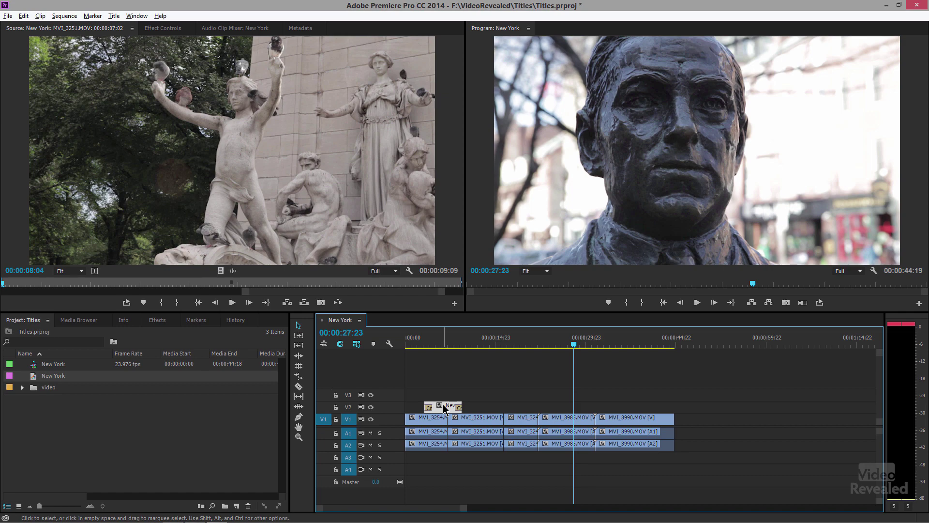
pyautogui.moveTo(444, 408); pyautogui.dragTo(586, 411)
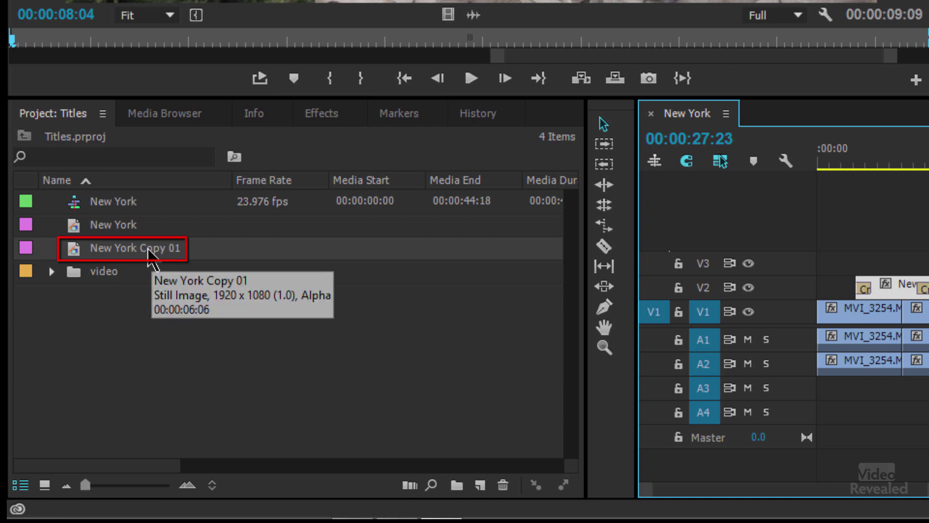
# - Rename 'New York Copy 01' to 'Boston' and open it in the Titler
pyautogui.click(148, 249)
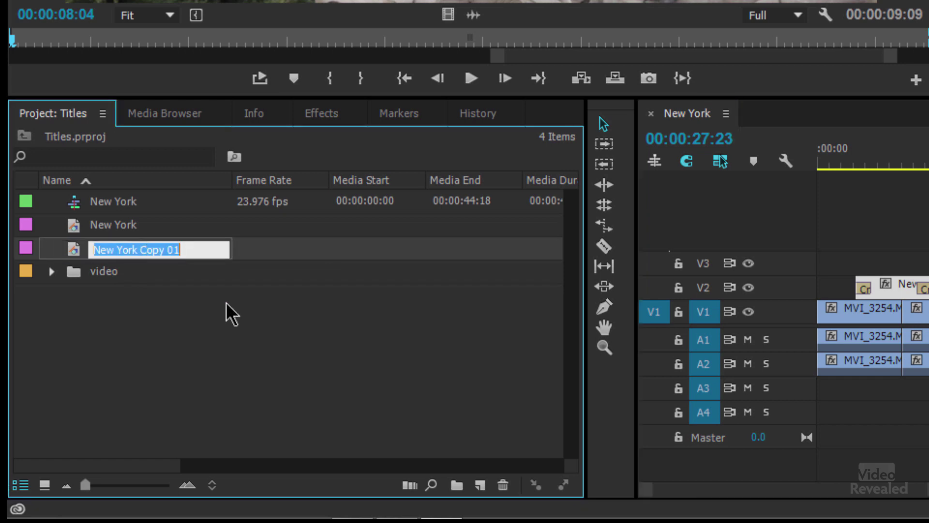
pyautogui.write('bO')
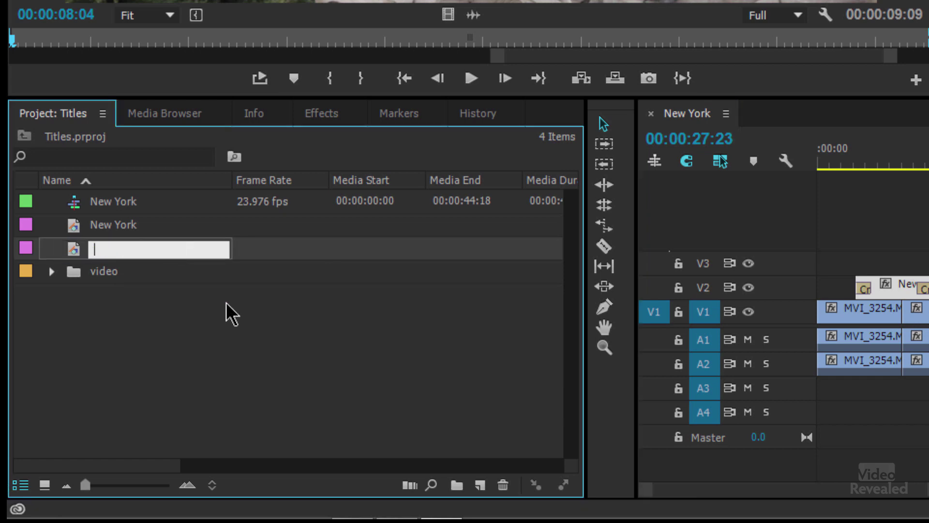
pyautogui.press('BackSpace')
pyautogui.write('Boston')
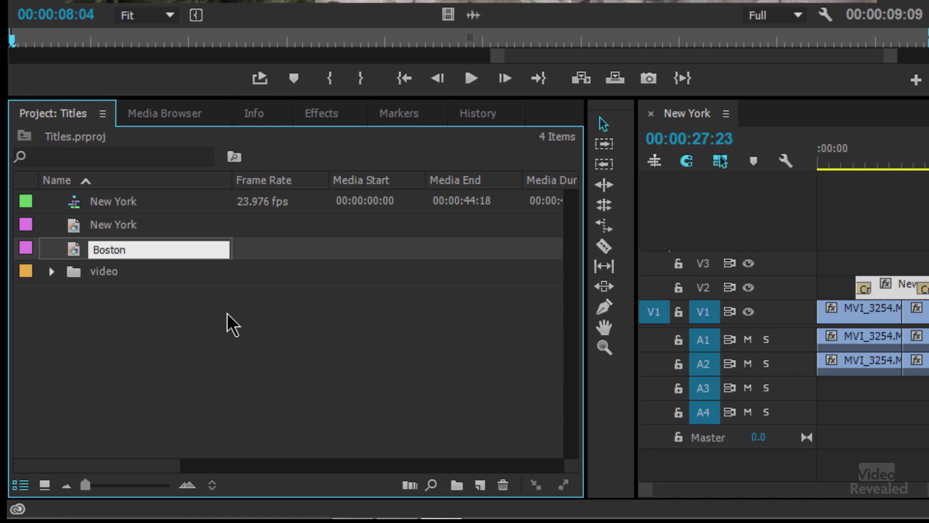
pyautogui.hotkey('ctrl', 'a')
pyautogui.press('Return')
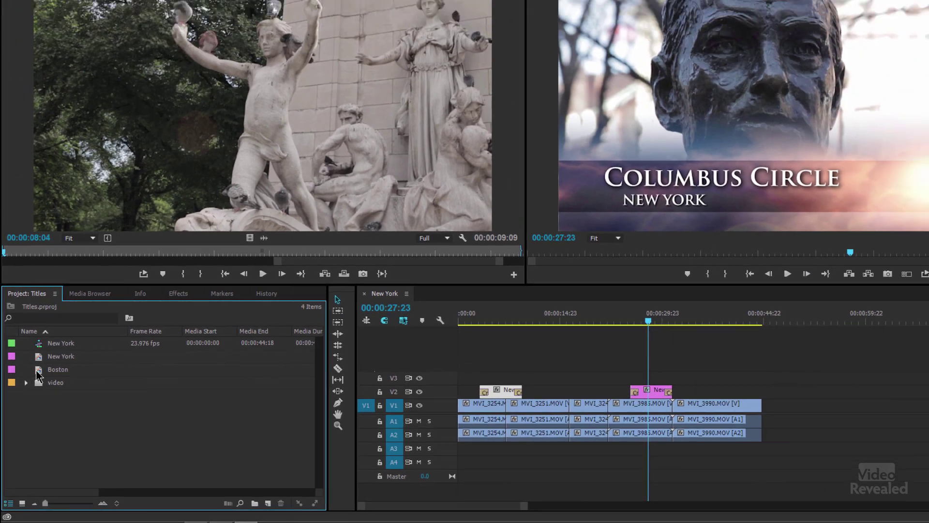
pyautogui.doubleClick(68, 271)
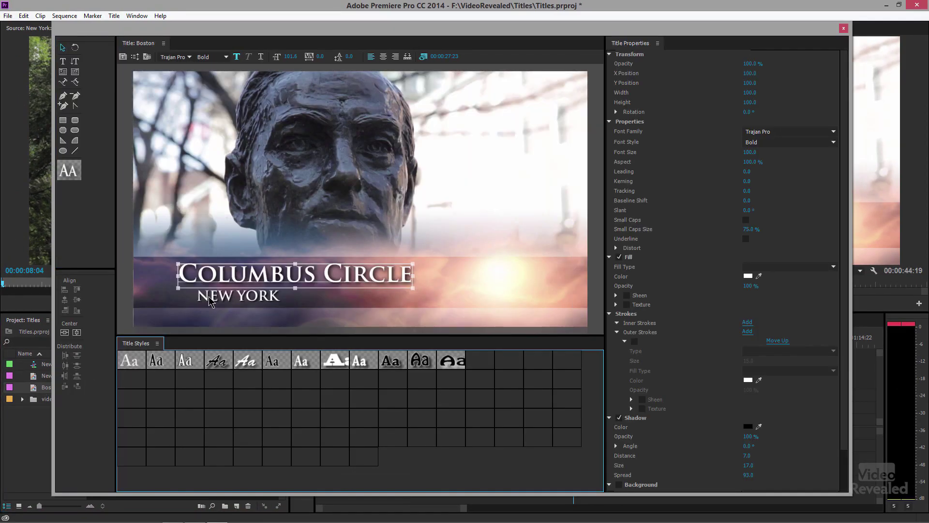
# - Replace the COLUMBUS CIRCLE main line with 'BOSTON' in the Titler
pyautogui.doubleClick(226, 274)
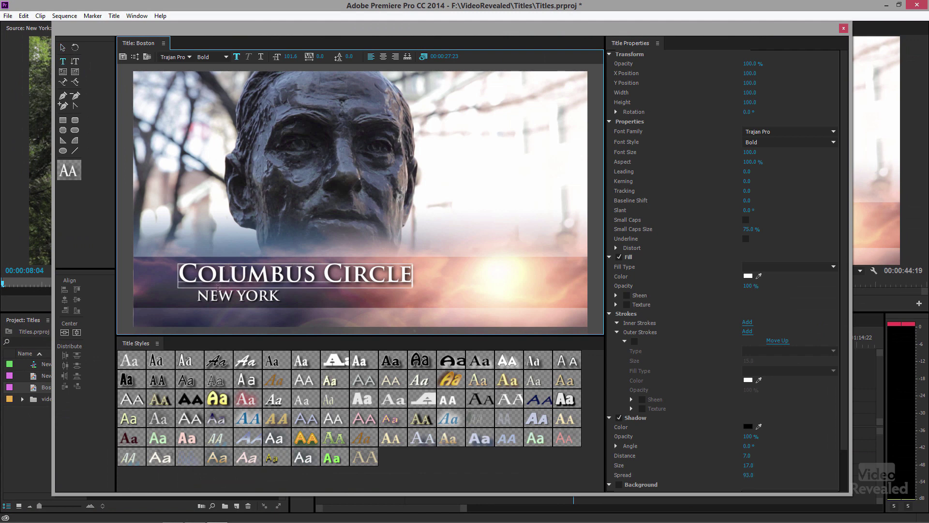
pyautogui.hotkey('ctrl', 'a')
pyautogui.write('BOSTON')
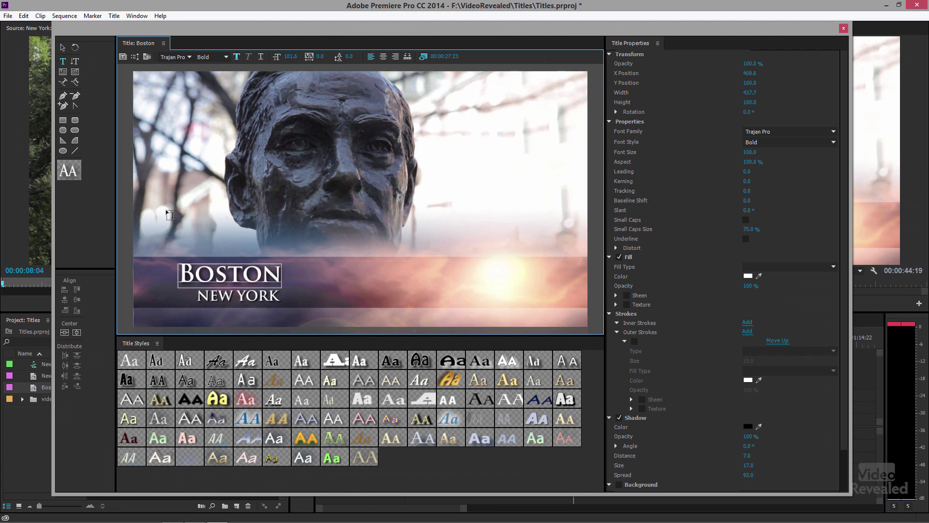
pyautogui.click(63, 47)
# - Delete the NEW YORK subtitle line and close the Titler
pyautogui.click(224, 301)
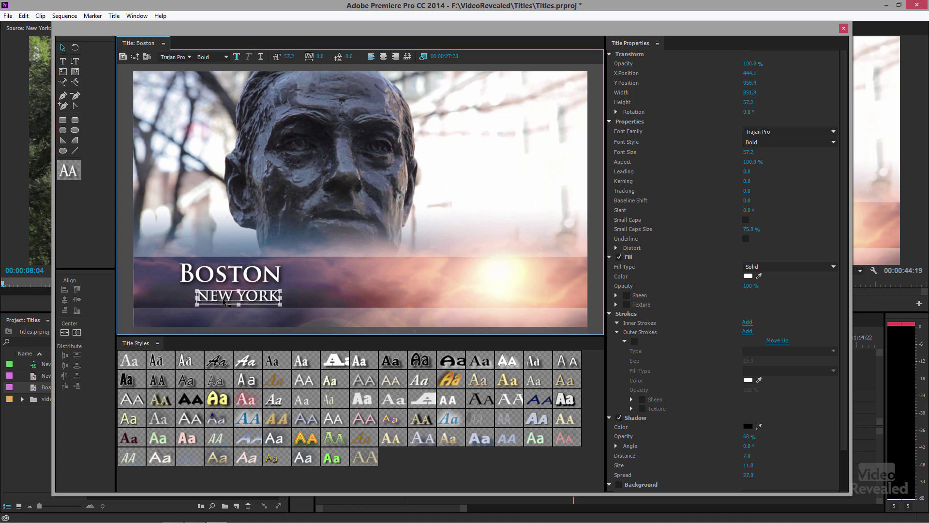
pyautogui.press('Delete')
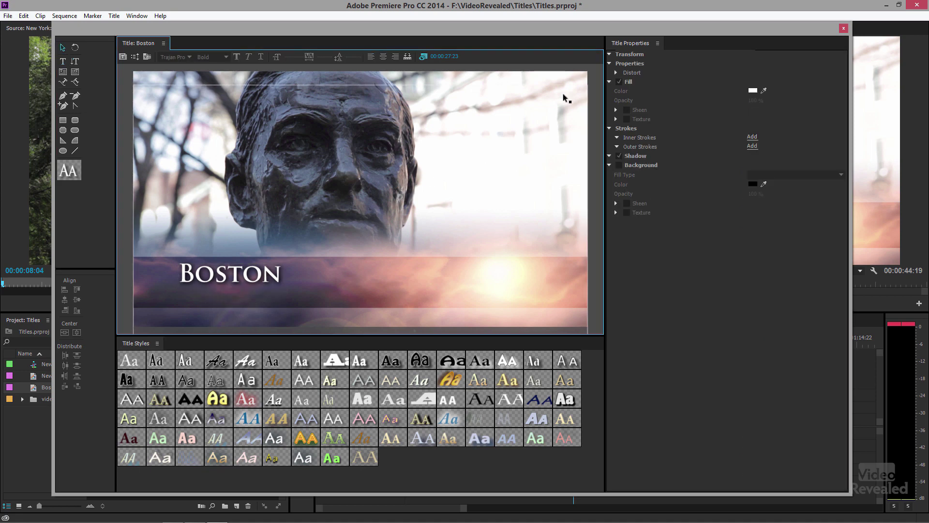
pyautogui.click(843, 28)
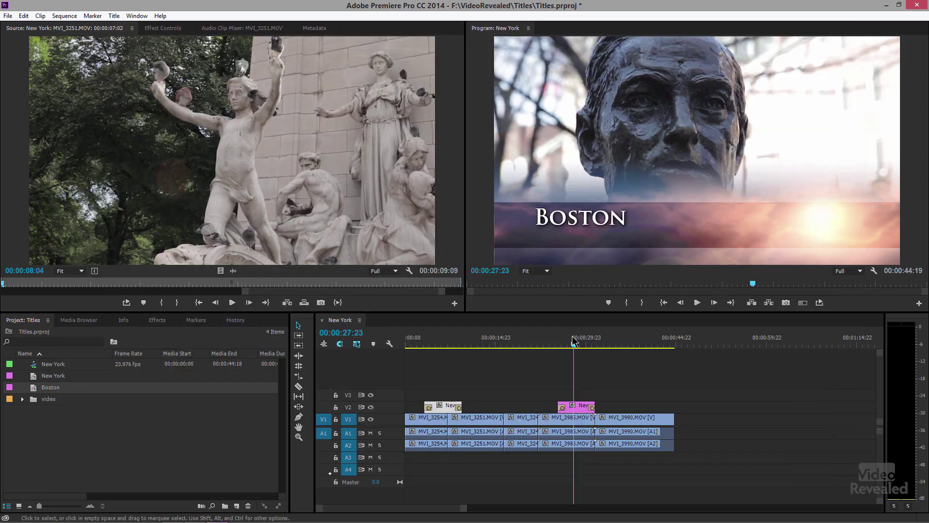
pyautogui.click(568, 344)
pyautogui.press('space')
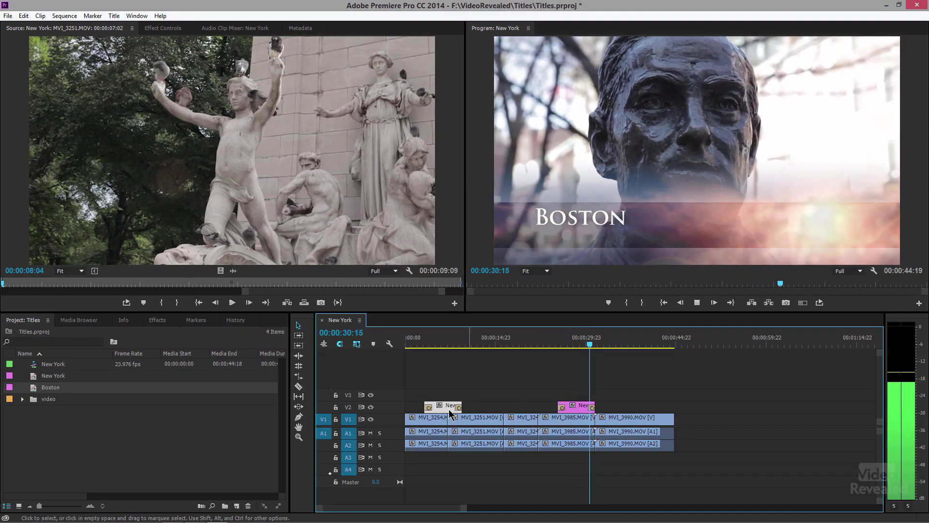
pyautogui.press('space')
pyautogui.moveTo(472, 344)
pyautogui.mouseDown()
pyautogui.moveTo(446, 344)
pyautogui.moveTo(579, 346)
pyautogui.moveTo(445, 344)
pyautogui.moveTo(477, 355)
pyautogui.mouseUp()
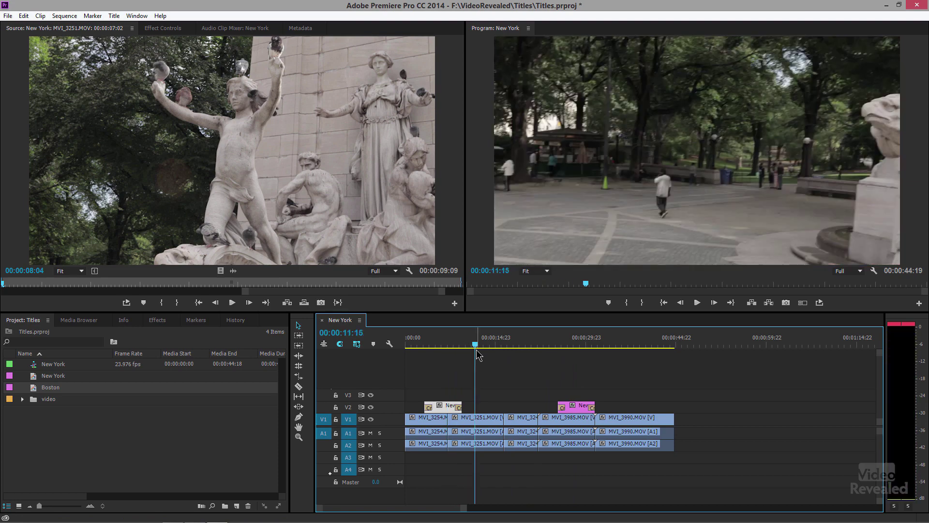